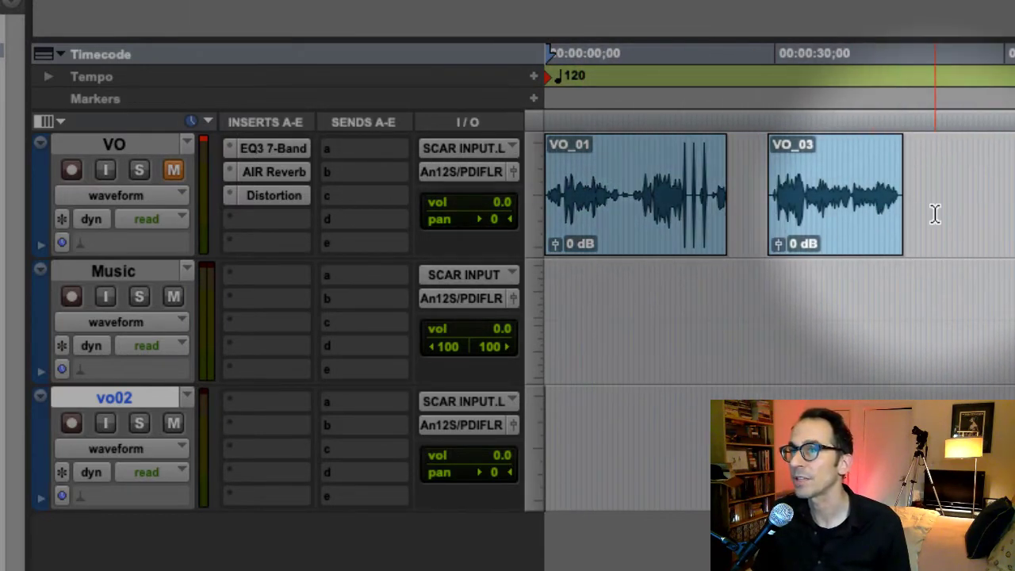
# Step: Audition part of VO_03, then place the Burning Down The House clip on VO after it, at 00:00:52;15
pyautogui.moveTo(932, 215); pyautogui.dragTo(748, 214)
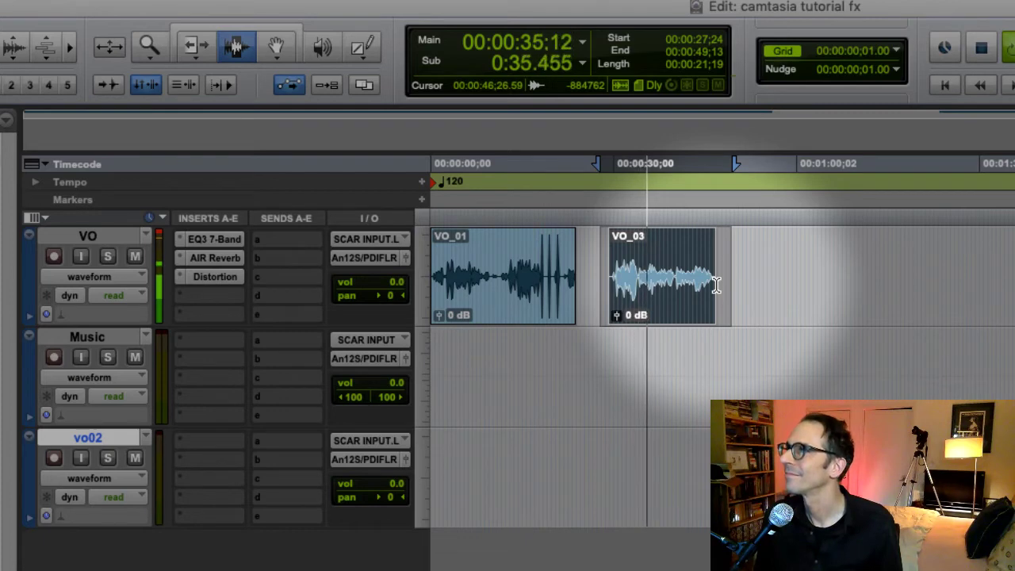
pyautogui.press('space')
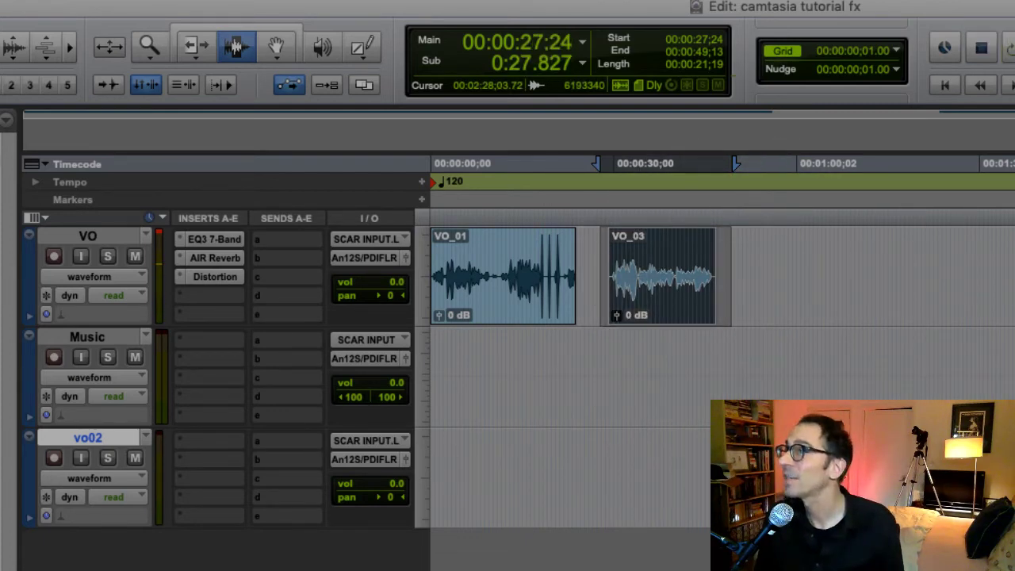
pyautogui.hscroll(3, 992, 296)
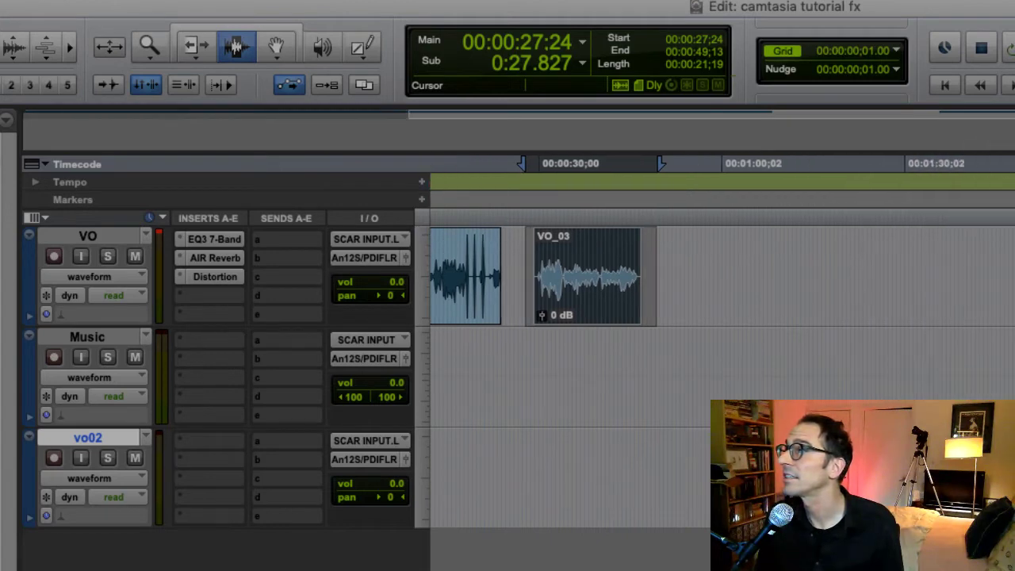
pyautogui.click(586, 278)
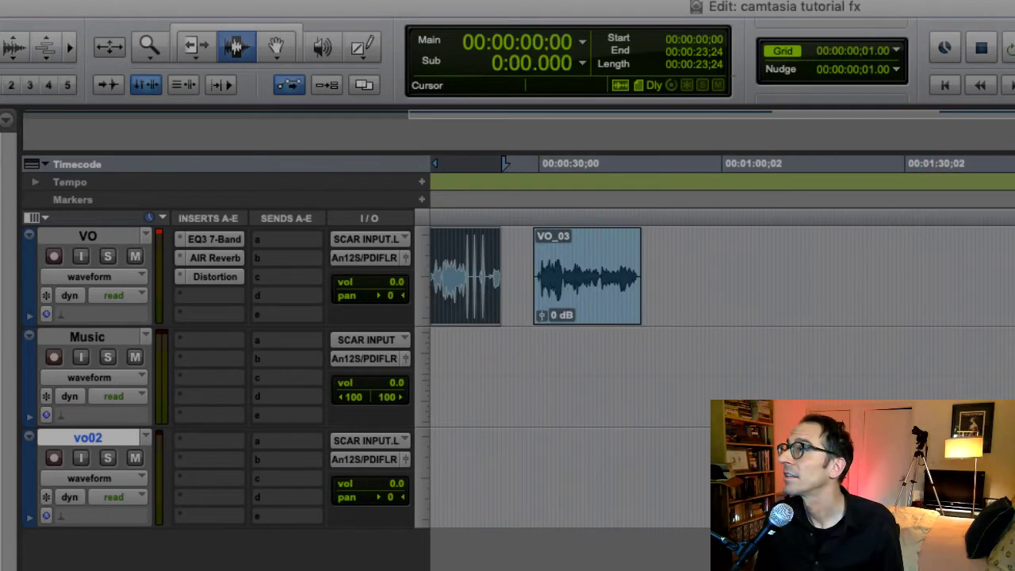
pyautogui.moveTo(1014, 238)
pyautogui.mouseDown()
pyautogui.moveTo(985, 226)
pyautogui.moveTo(790, 285)
pyautogui.moveTo(674, 279)
pyautogui.mouseUp()
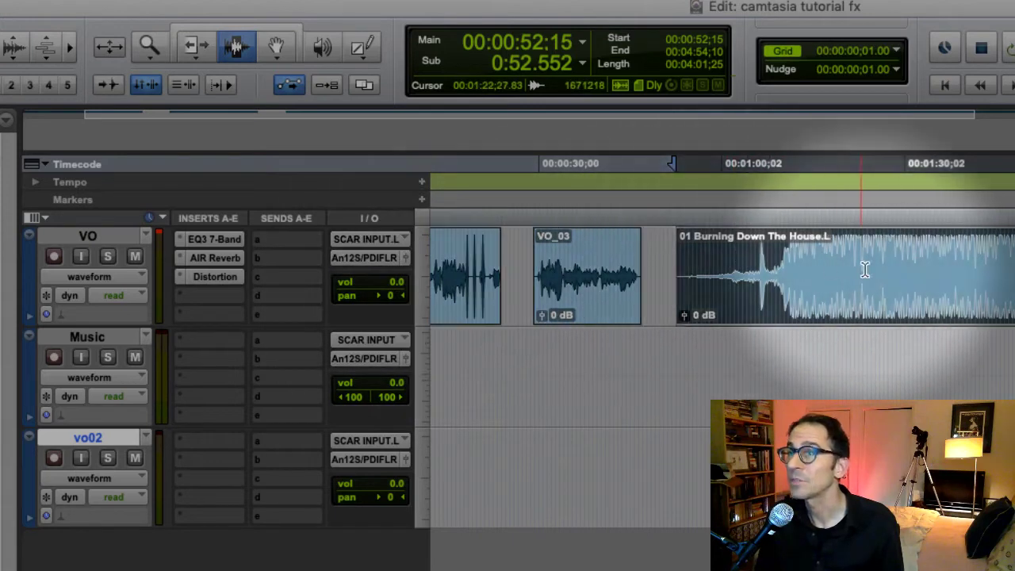
pyautogui.moveTo(870, 274); pyautogui.dragTo(856, 278)
pyautogui.click(804, 277)
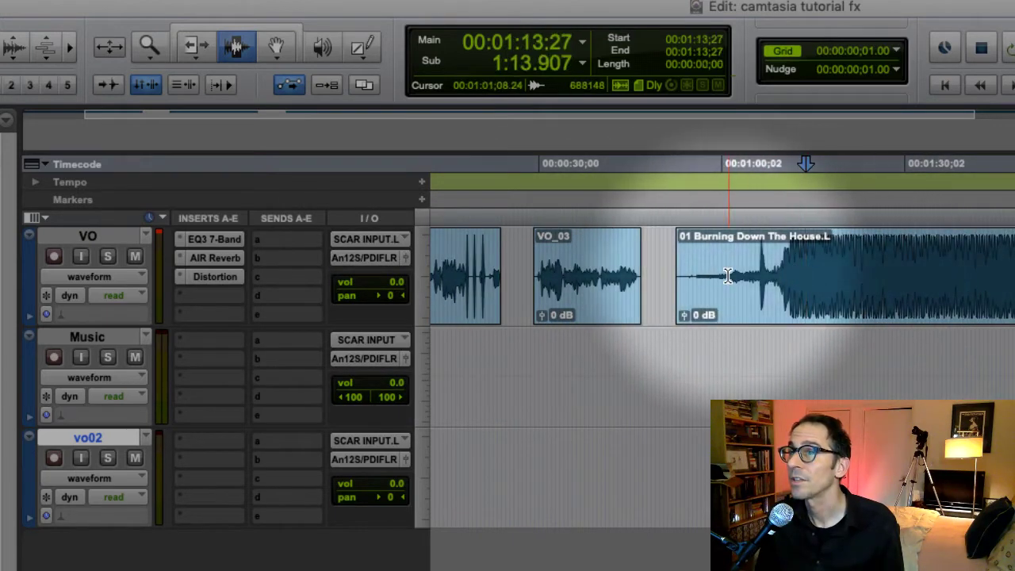
pyautogui.click(276, 48)
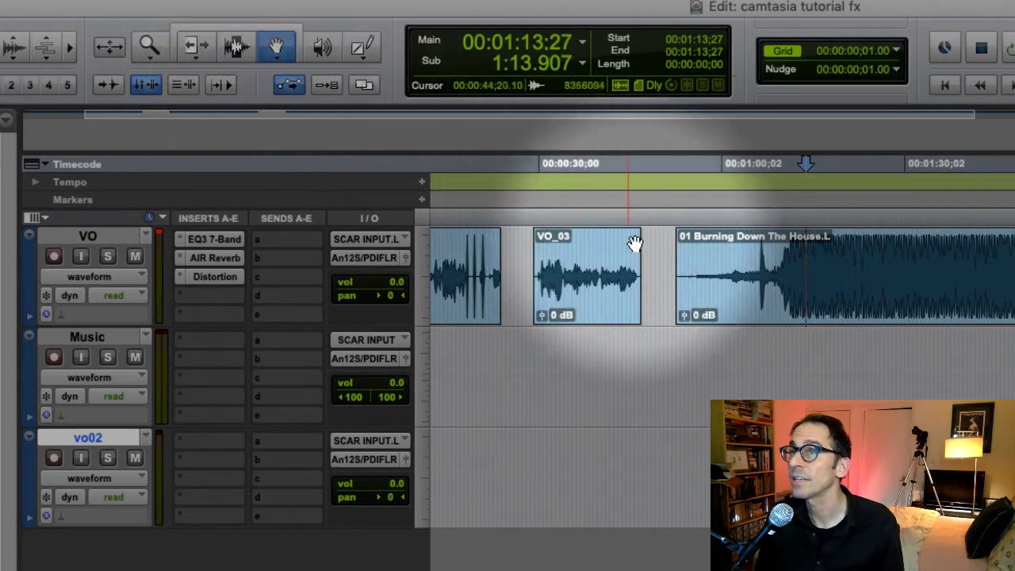
pyautogui.click(749, 300)
pyautogui.moveTo(749, 299)
pyautogui.mouseDown()
pyautogui.moveTo(679, 364)
pyautogui.moveTo(682, 456)
pyautogui.mouseUp()
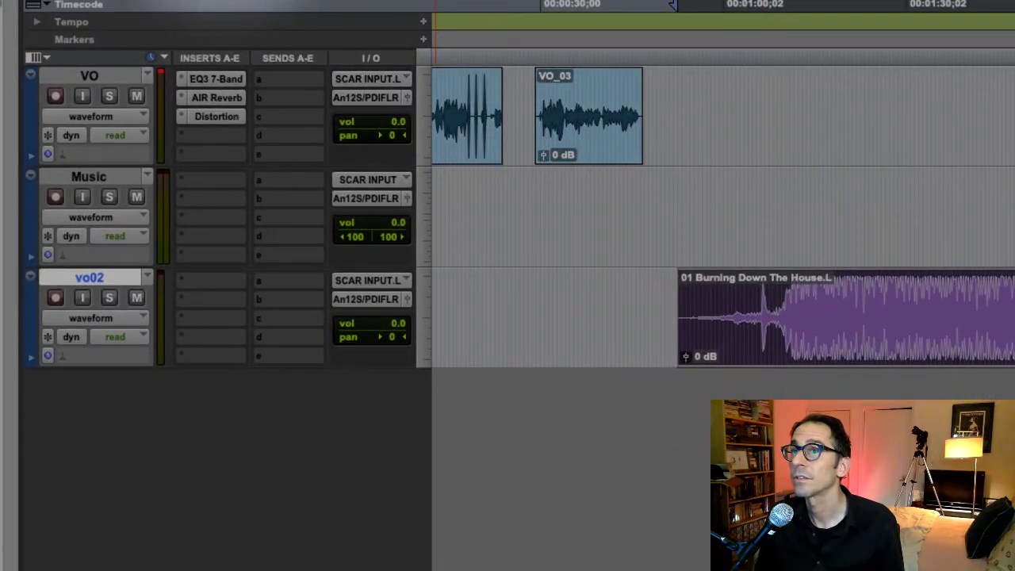
pyautogui.click(779, 228)
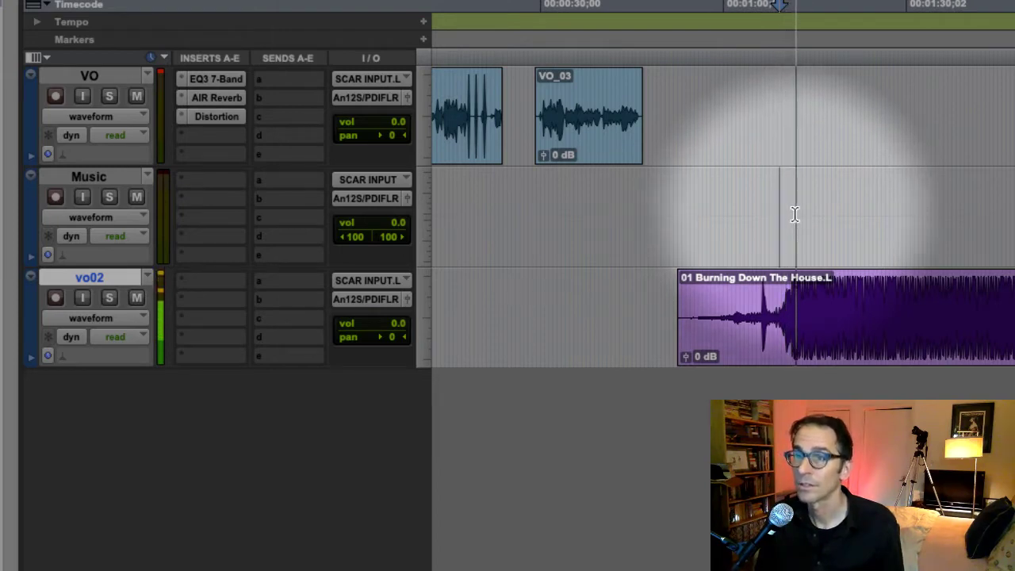
pyautogui.press('space')
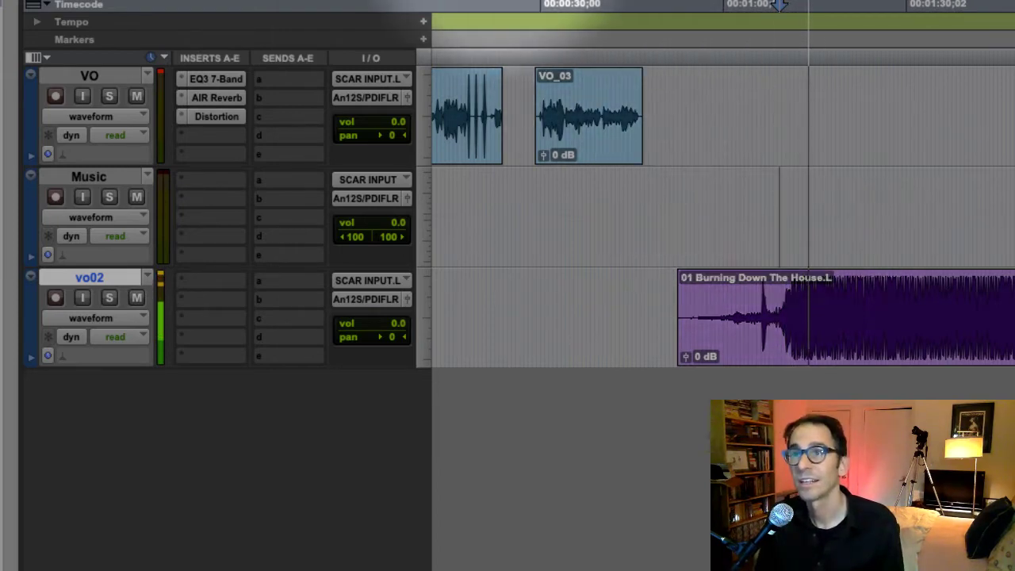
pyautogui.moveTo(856, 362); pyautogui.dragTo(824, 111)
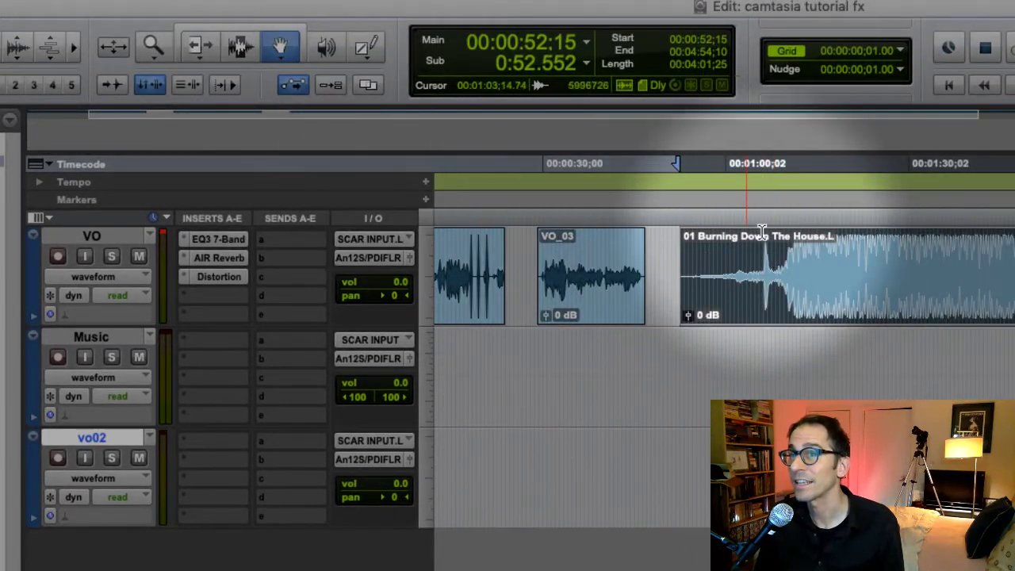
pyautogui.click(240, 46)
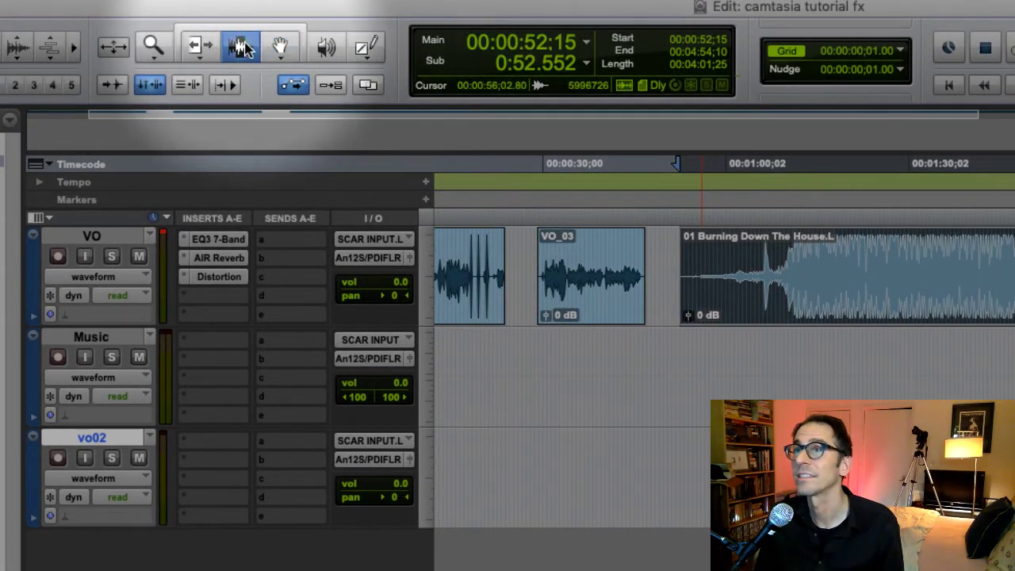
pyautogui.click(794, 165)
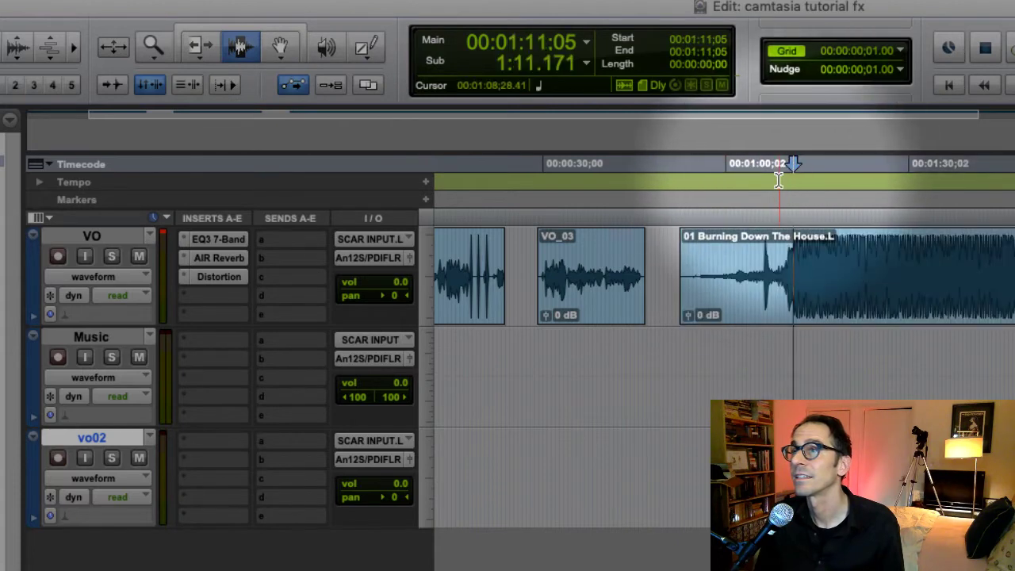
pyautogui.click(778, 165)
pyautogui.press('space')
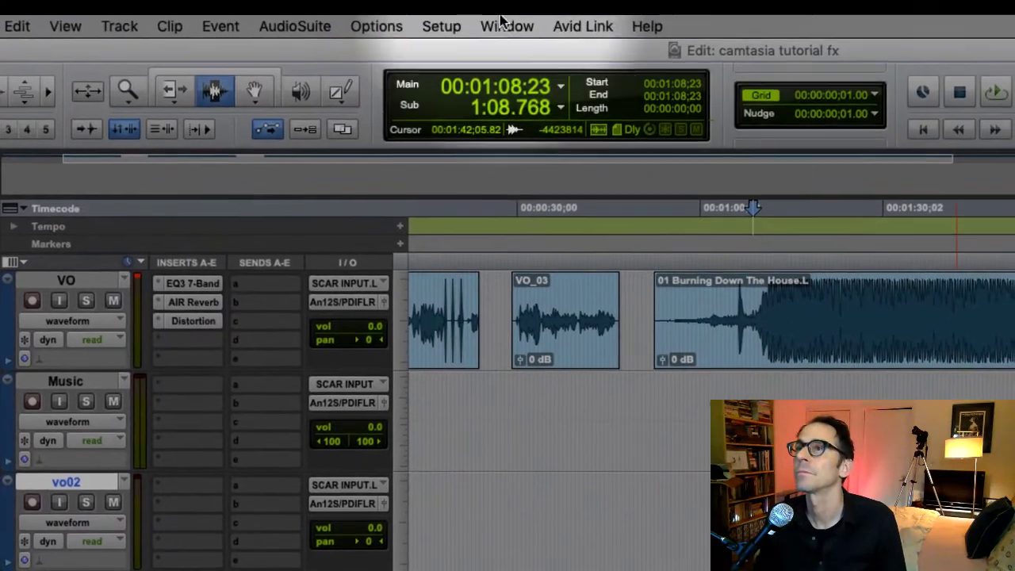
pyautogui.click(452, 23)
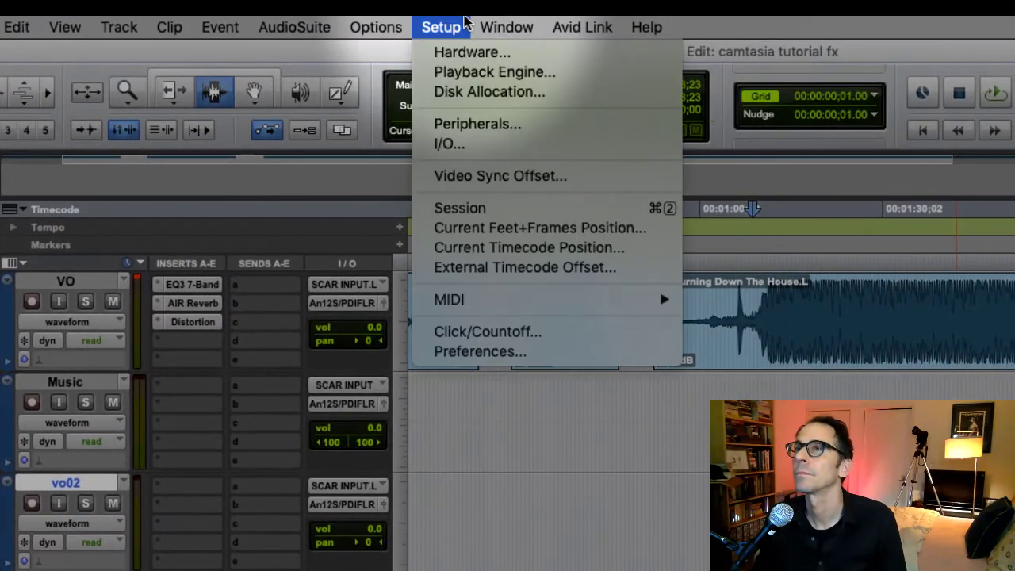
pyautogui.moveTo(408, 24)
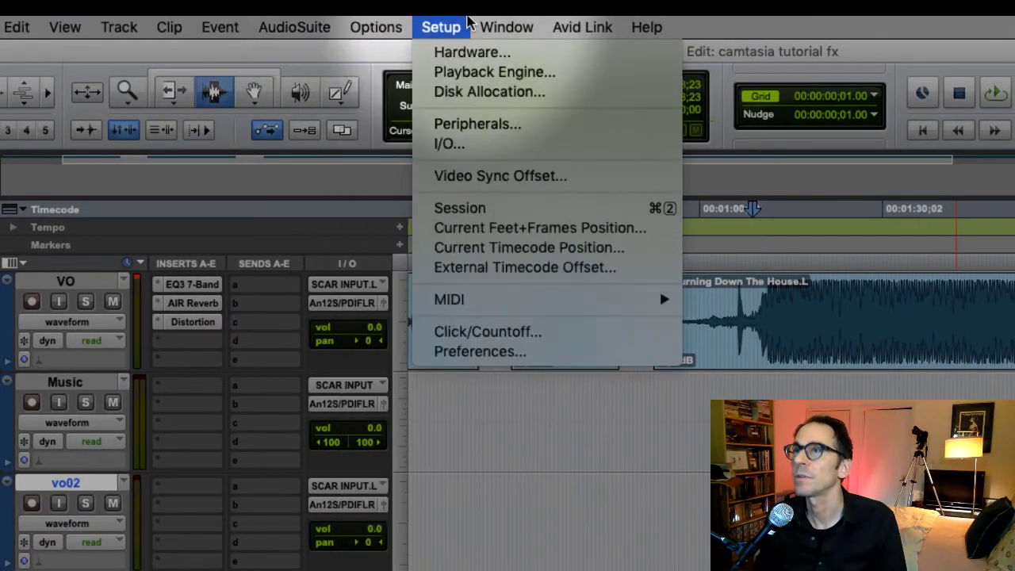
pyautogui.moveTo(488, 25)
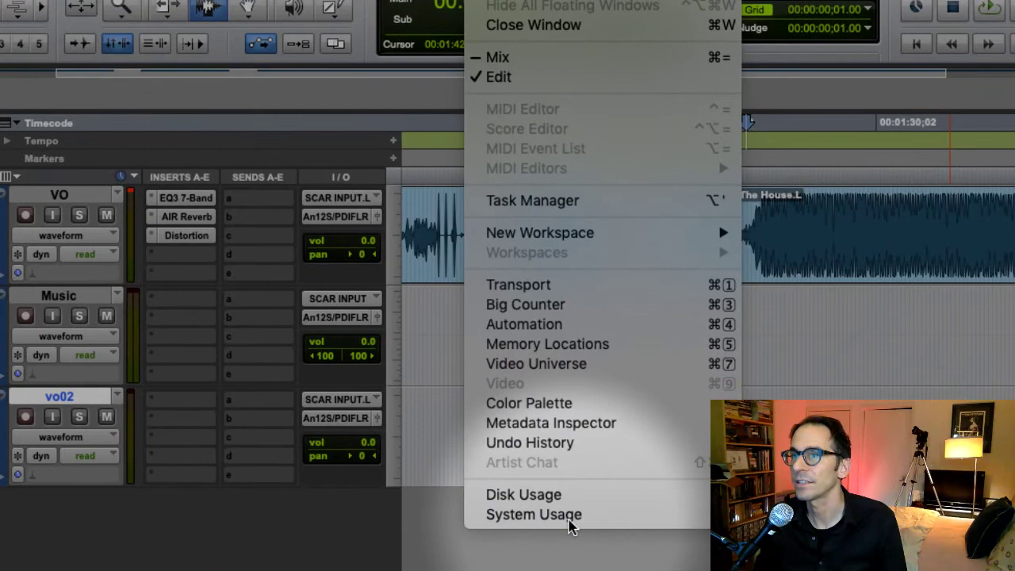
pyautogui.click(572, 517)
pyautogui.moveTo(313, 132); pyautogui.dragTo(719, 499)
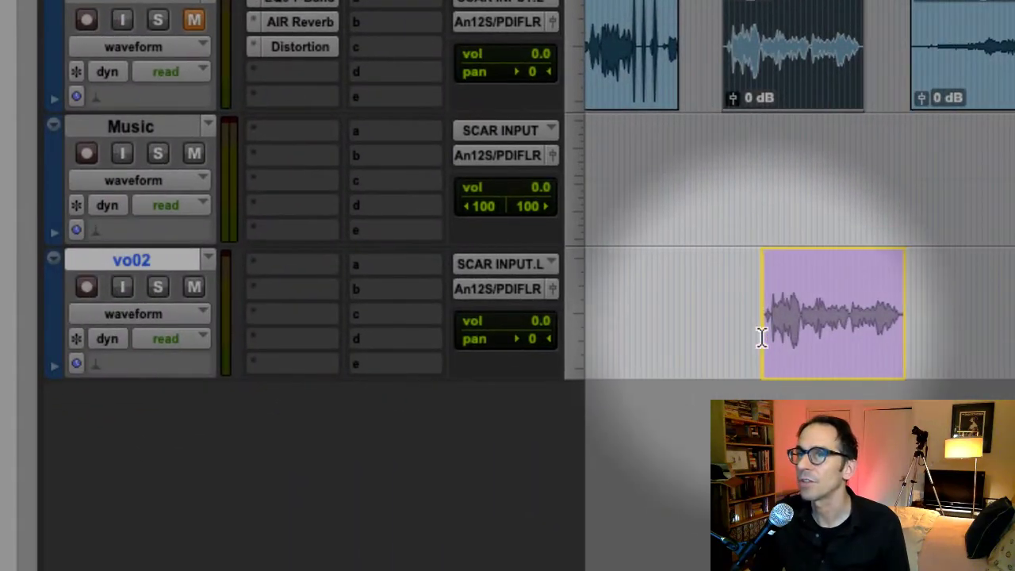
# Step: Copy VO_03 and the Burning Down The House clip onto vo02, then set the playback point inside VO_03
pyautogui.moveTo(759, 335); pyautogui.dragTo(649, 353)
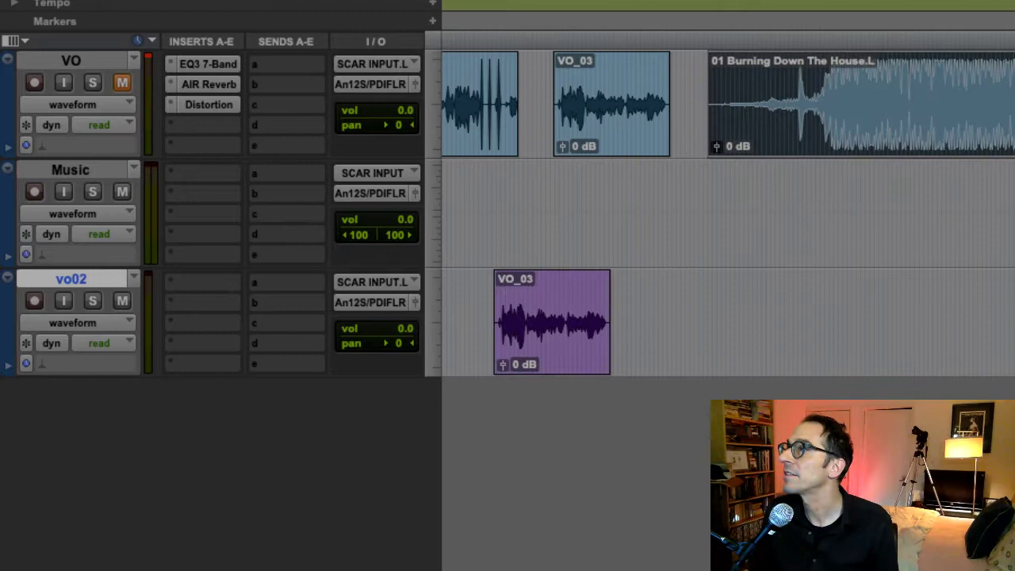
pyautogui.moveTo(705, 139)
pyautogui.mouseDown()
pyautogui.moveTo(703, 360)
pyautogui.moveTo(671, 357)
pyautogui.mouseUp()
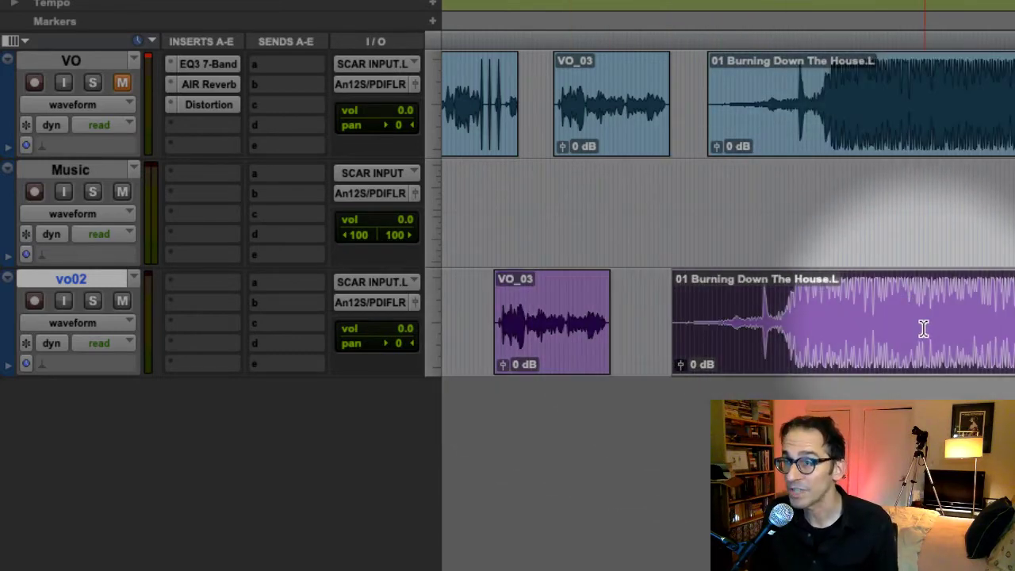
pyautogui.click(551, 351)
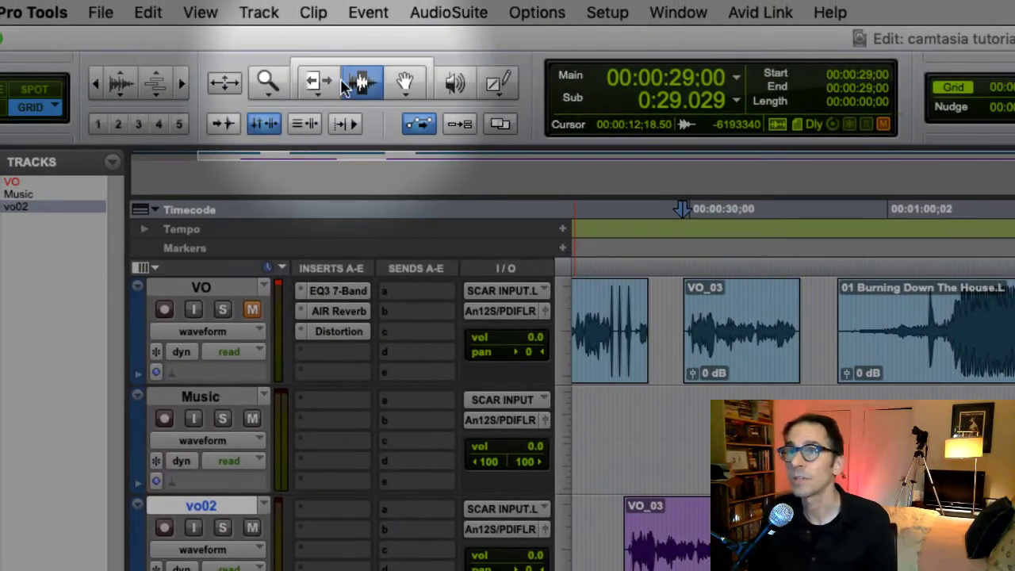
# Step: Select VO_03 on vo02 as a whole clip, dismiss the vo02 insert list, and go to the AudioSuite menu
pyautogui.click(405, 82)
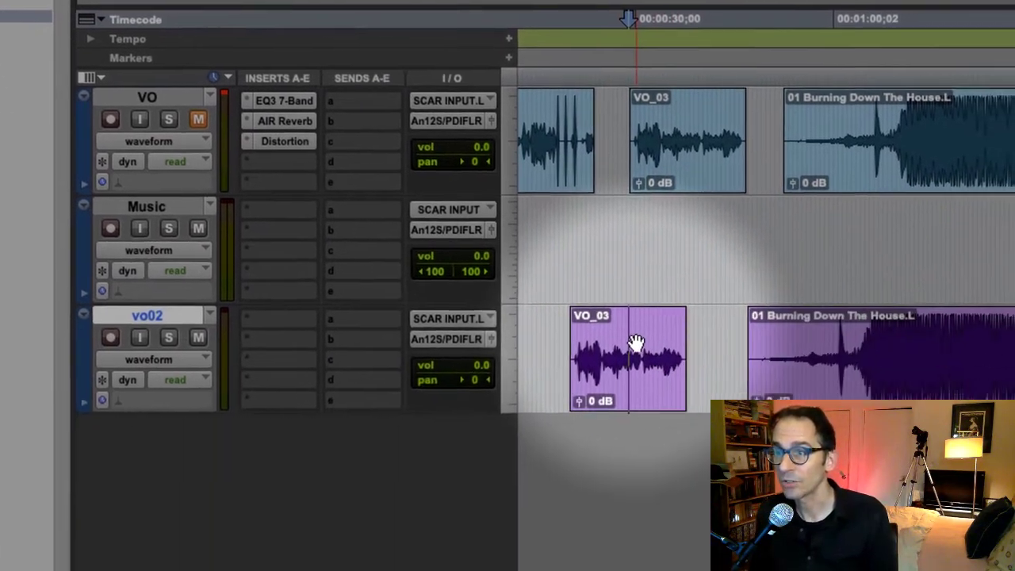
pyautogui.click(687, 524)
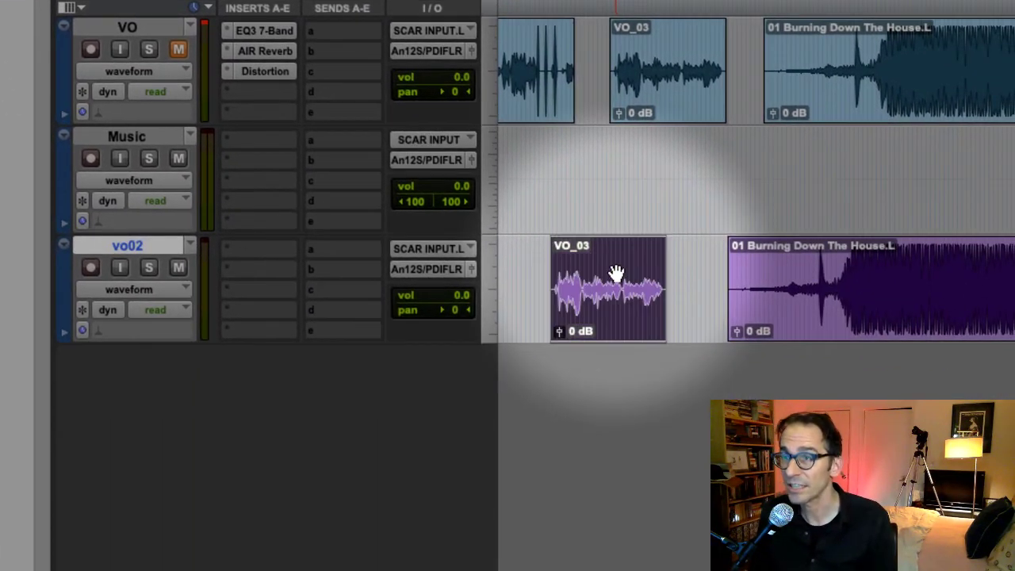
pyautogui.click(263, 252)
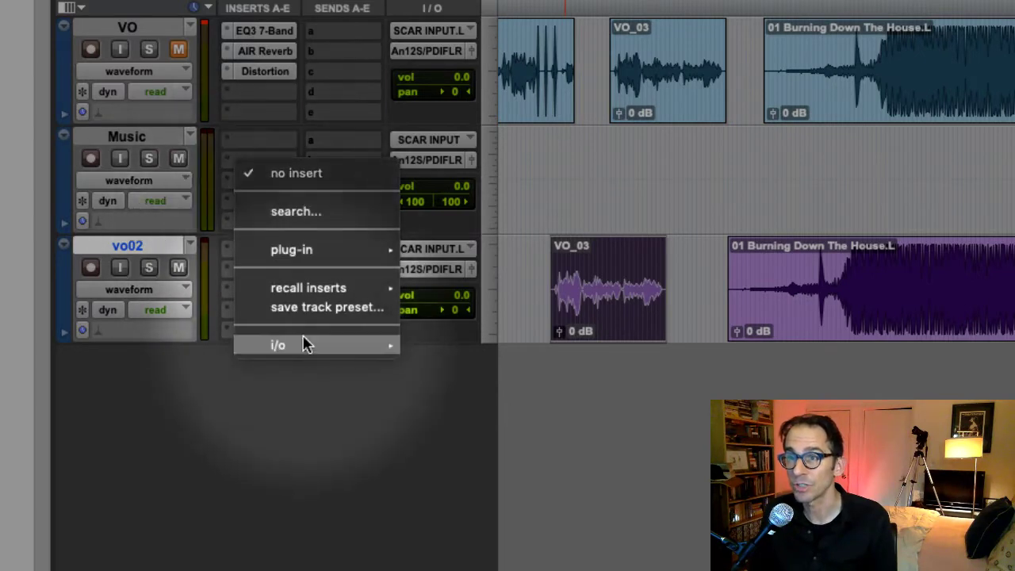
pyautogui.moveTo(313, 252)
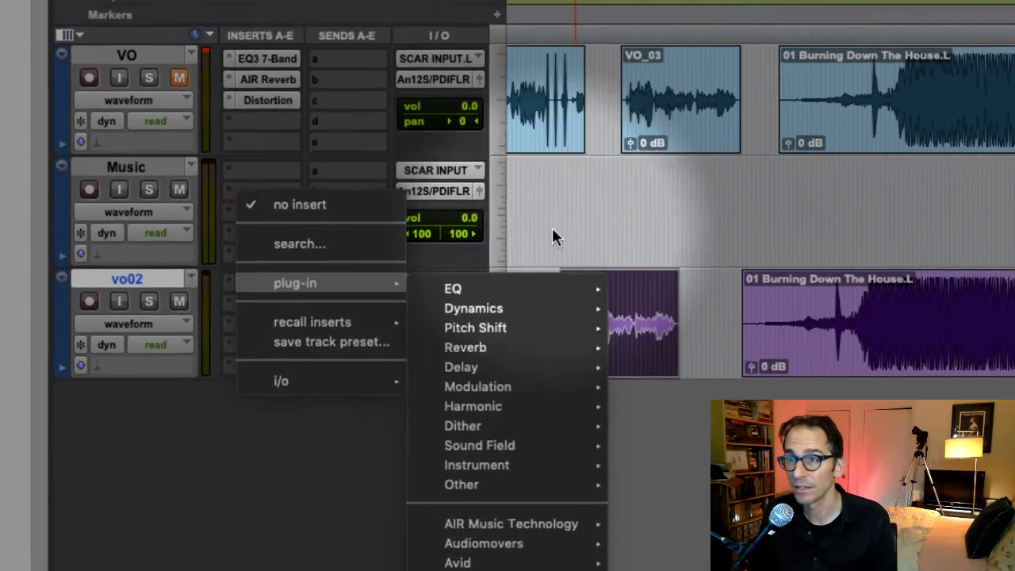
pyautogui.click(547, 199)
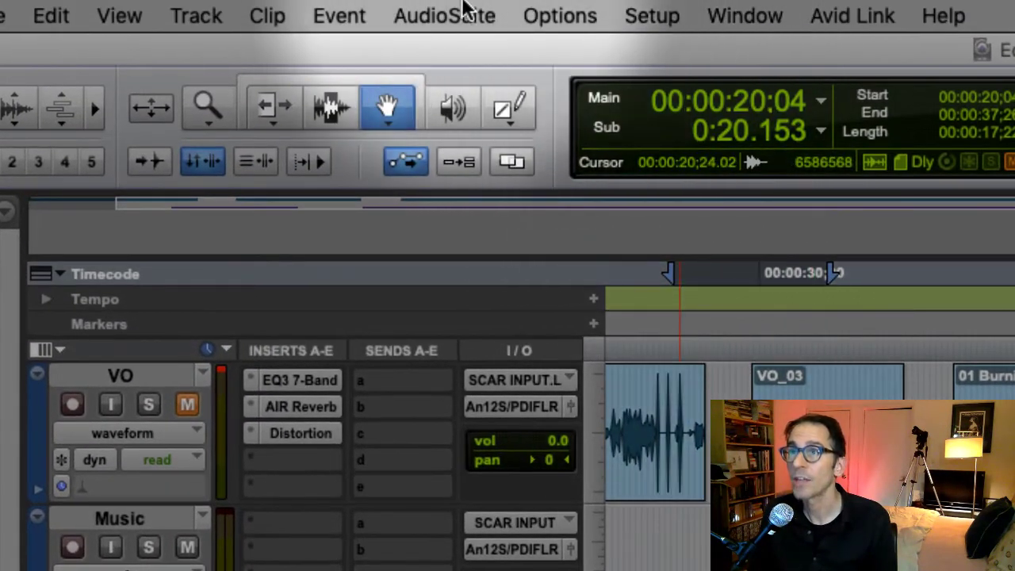
pyautogui.click(450, 14)
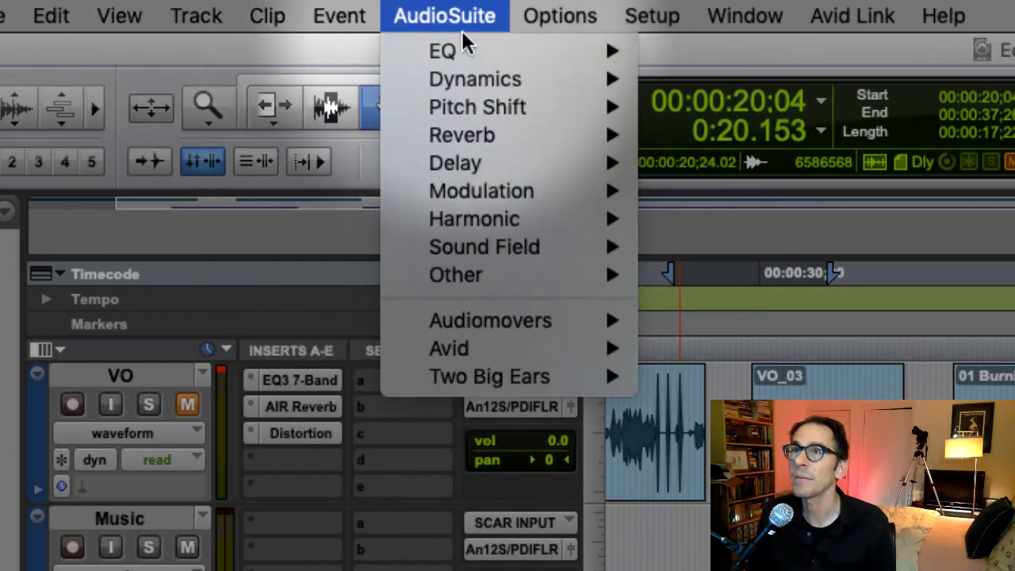
# Step: Choose D-Verb from the AudioSuite Reverb submenu
pyautogui.moveTo(465, 51)
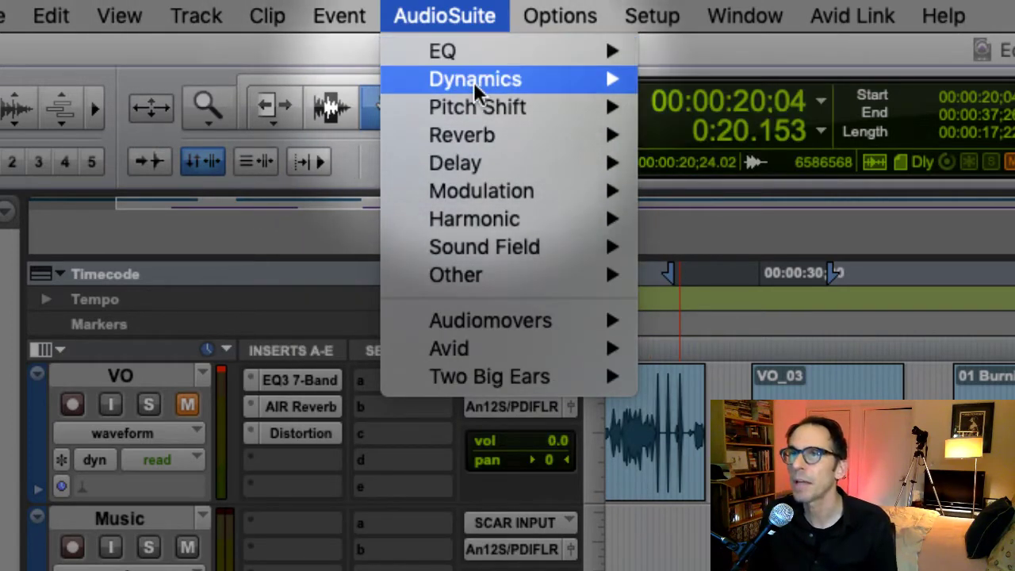
pyautogui.moveTo(485, 138)
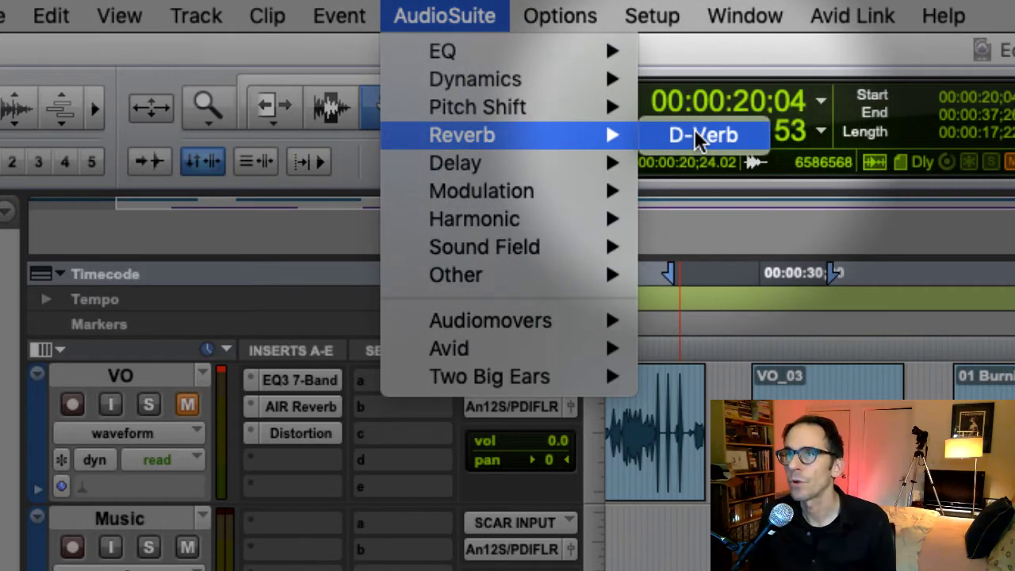
pyautogui.click(695, 134)
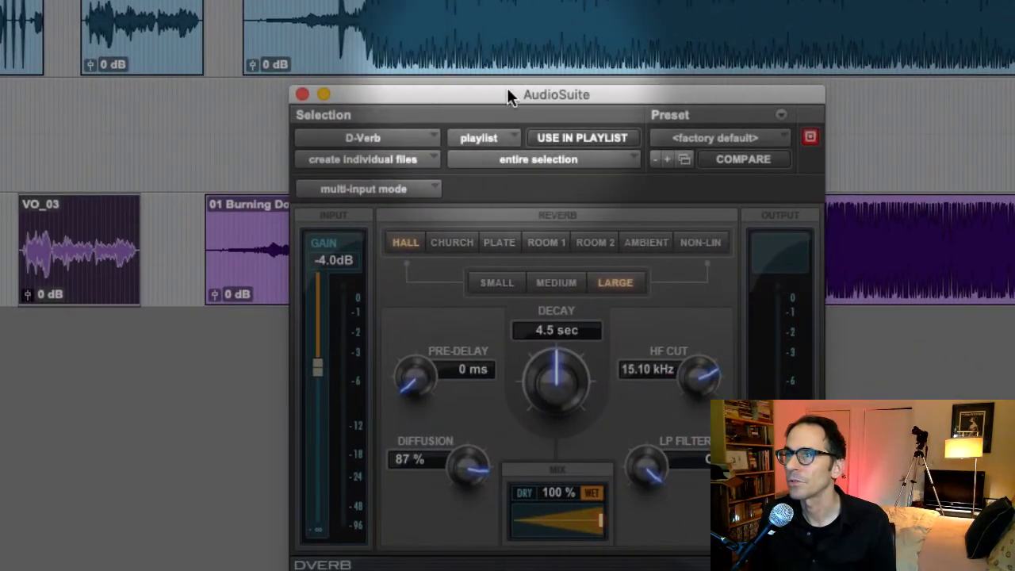
# Step: Preview D-Verb on the clip, push decay to infinite then 18.7 seconds, and compare with bypass
pyautogui.moveTo(506, 94); pyautogui.dragTo(380, 39)
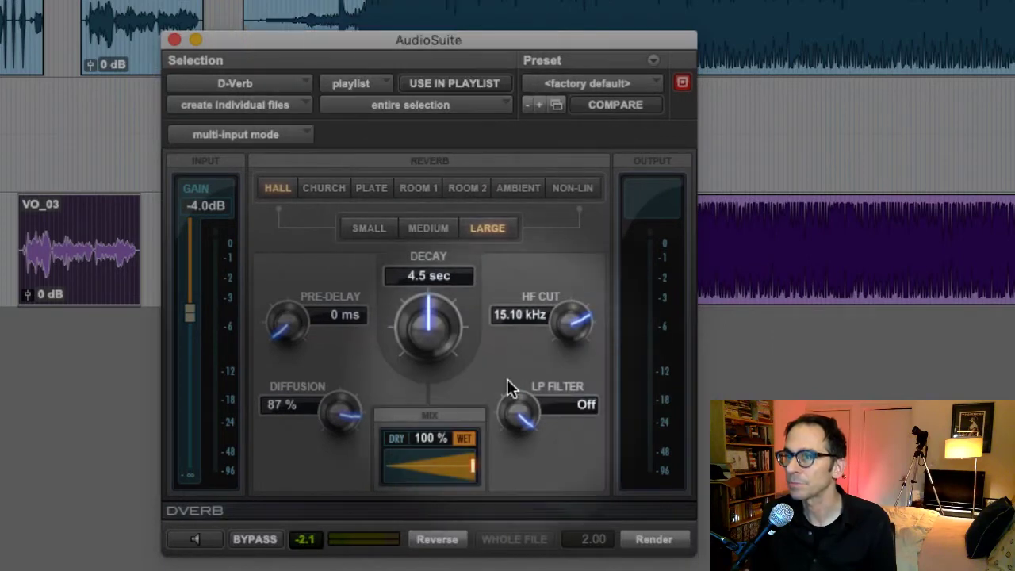
pyautogui.click(195, 539)
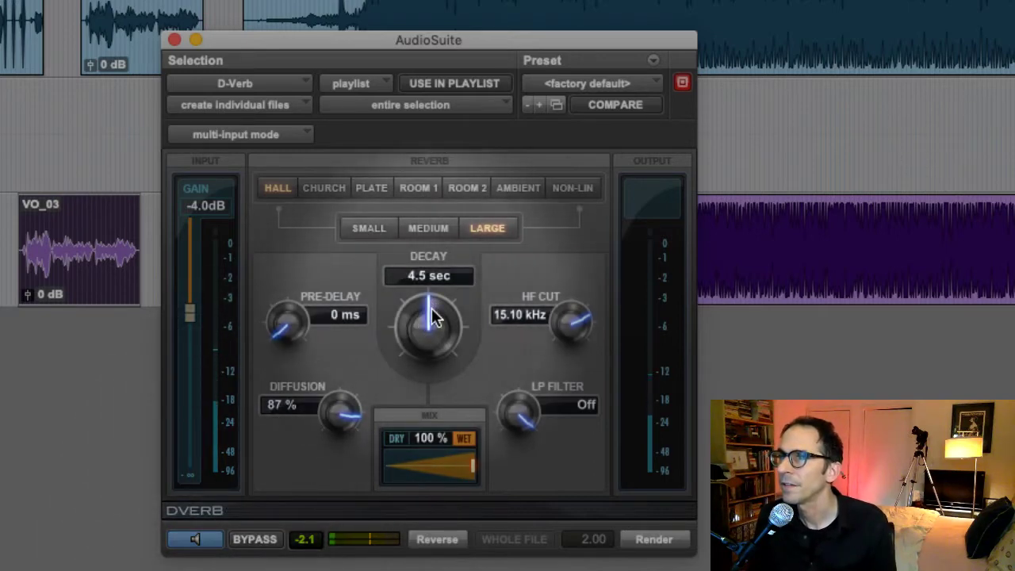
pyautogui.moveTo(432, 311); pyautogui.dragTo(458, 269)
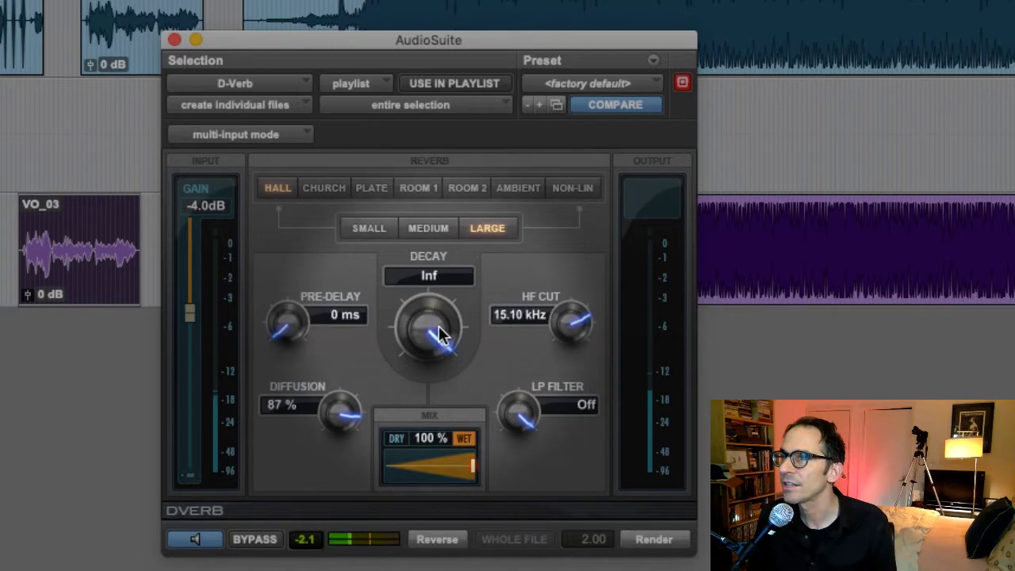
pyautogui.moveTo(440, 314); pyautogui.dragTo(434, 355)
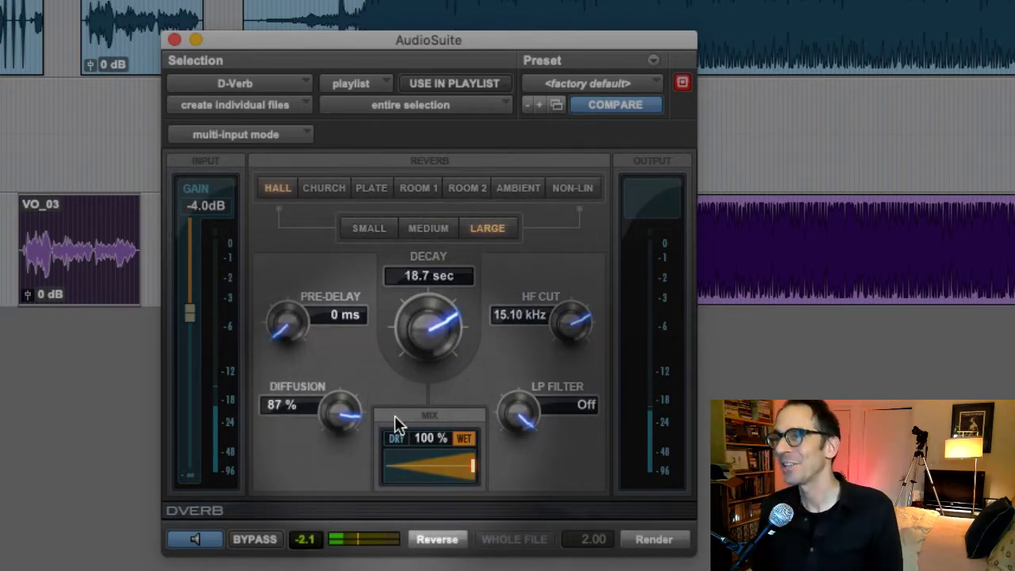
pyautogui.click(266, 545)
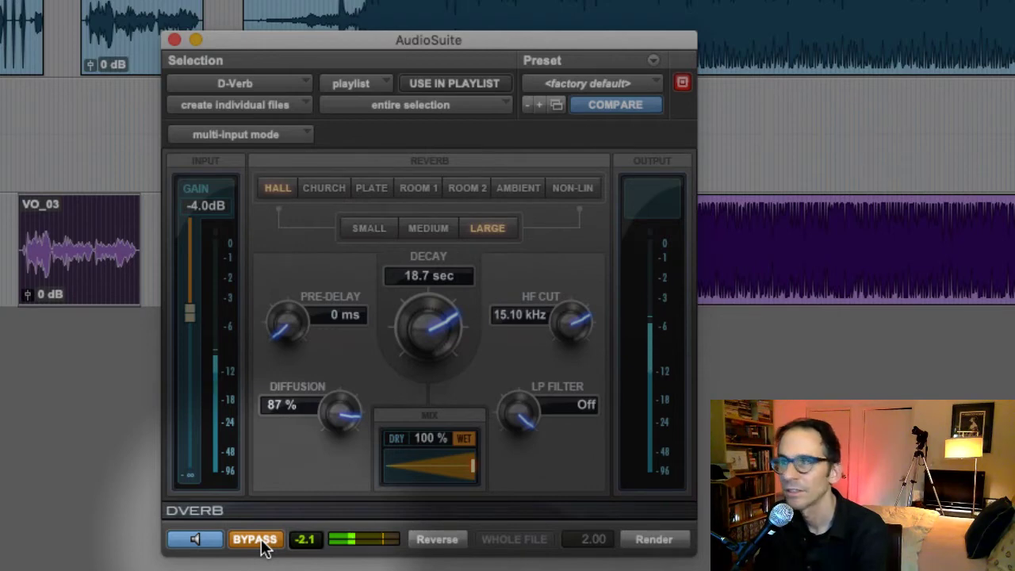
pyautogui.click(266, 546)
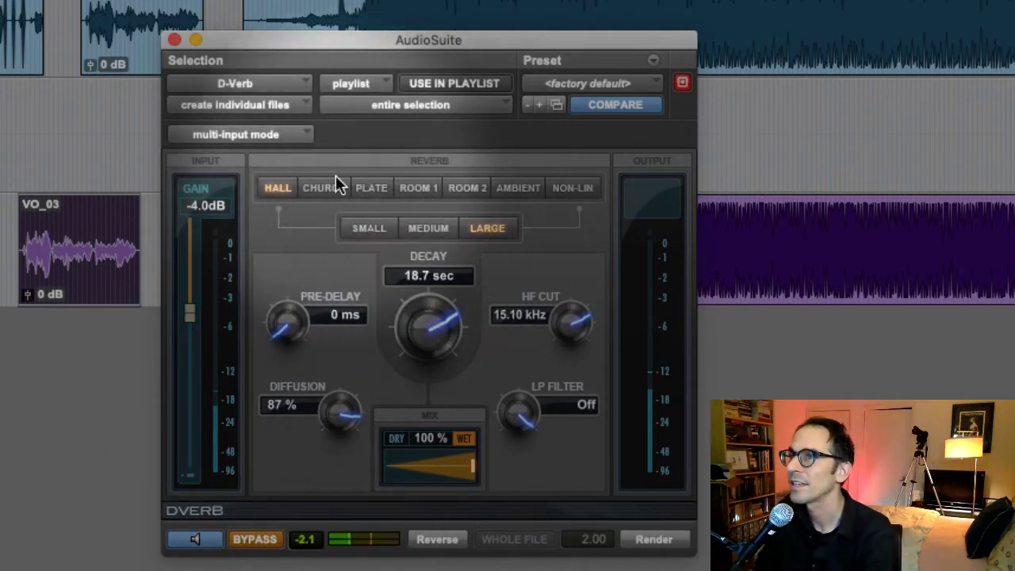
# Step: Try the Small, Medium and Large reverb sizes, ending on Large with bypass off
pyautogui.click(346, 228)
pyautogui.click(417, 227)
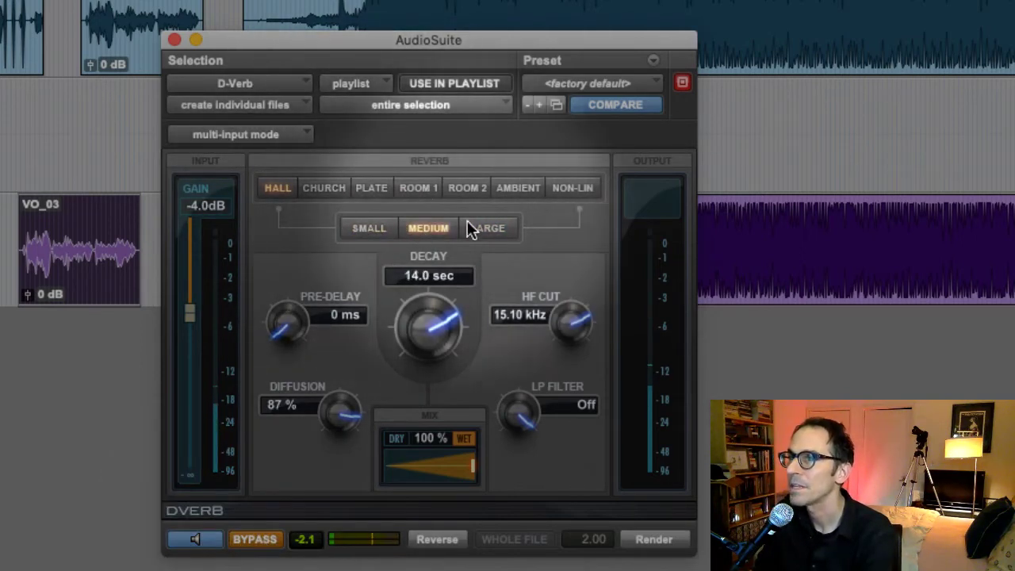
pyautogui.click(474, 227)
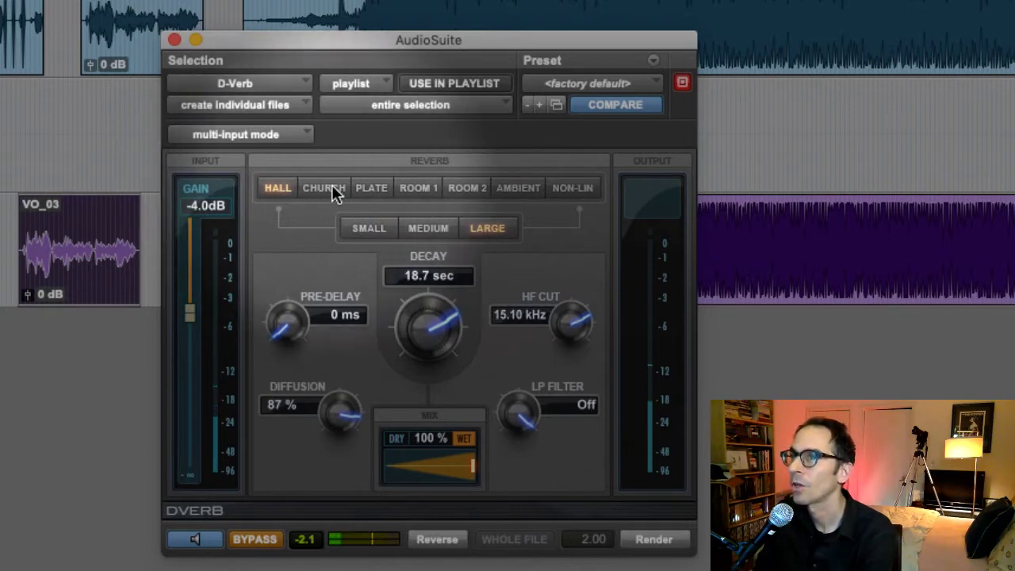
pyautogui.click(254, 540)
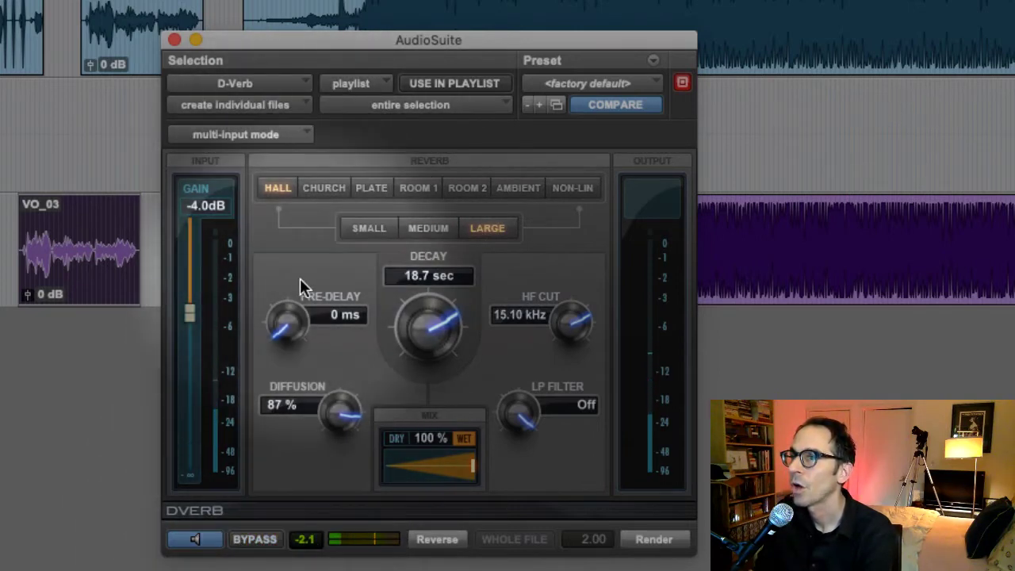
# Step: Audition Church, Plate, Room 1 and Ambient reverb types, then go to the factory presets
pyautogui.click(325, 190)
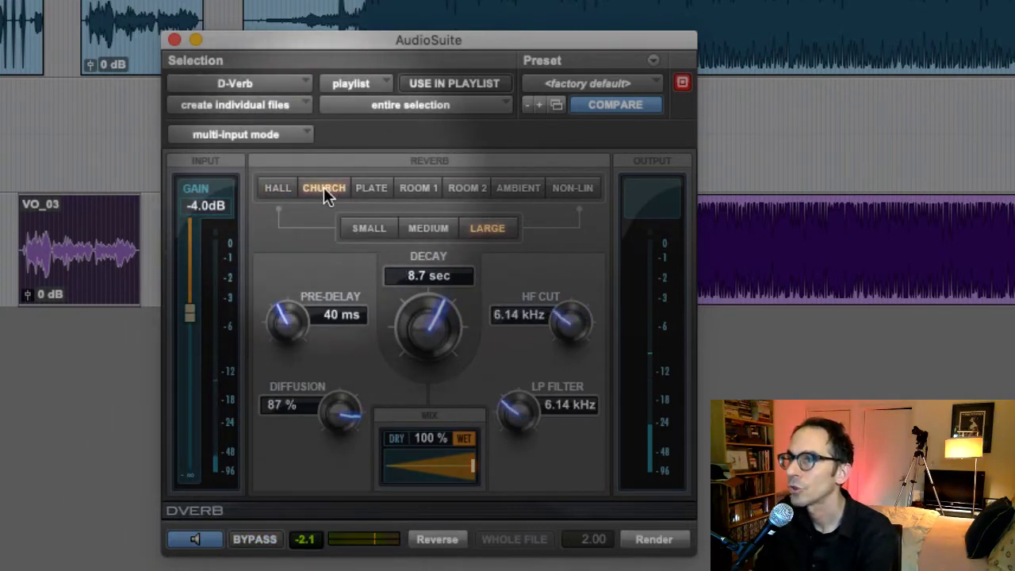
pyautogui.click(369, 190)
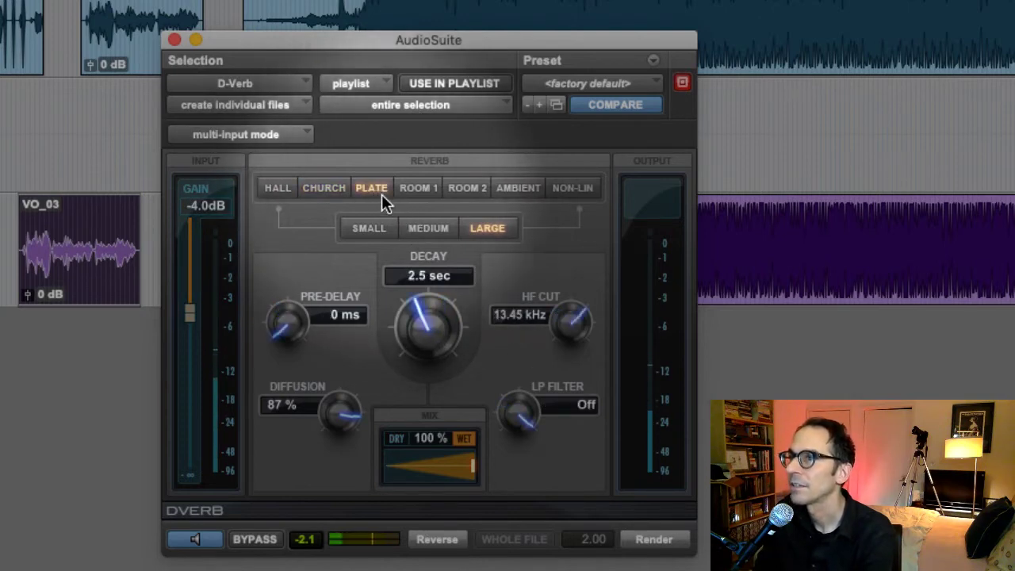
pyautogui.click(405, 188)
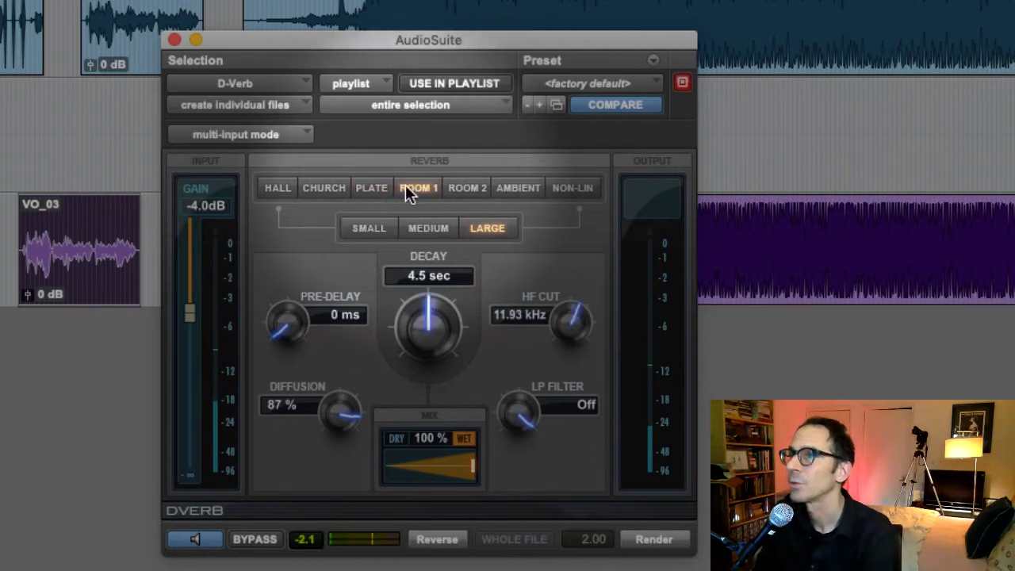
pyautogui.click(509, 188)
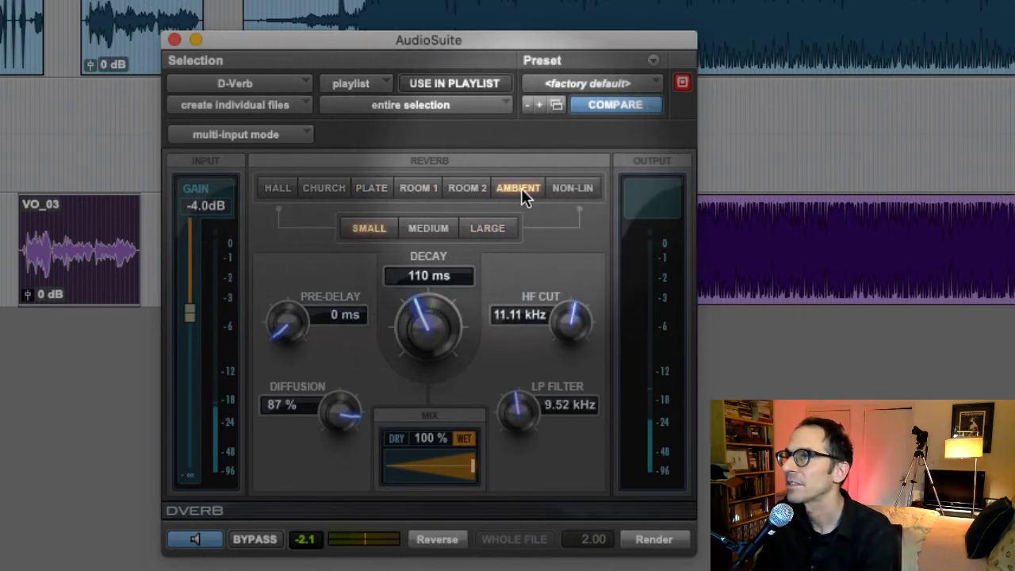
pyautogui.click(367, 84)
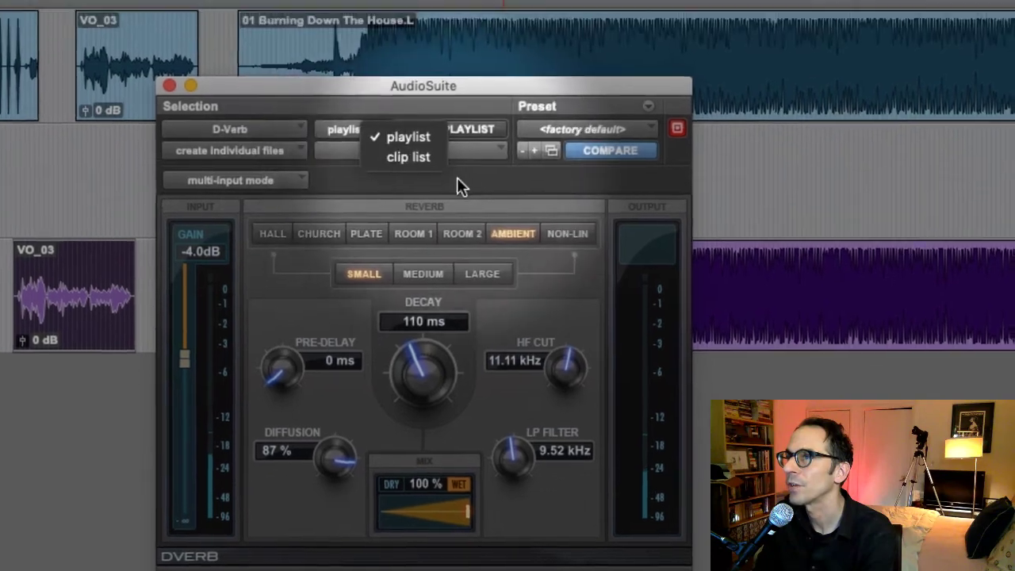
pyautogui.click(457, 187)
pyautogui.click(555, 130)
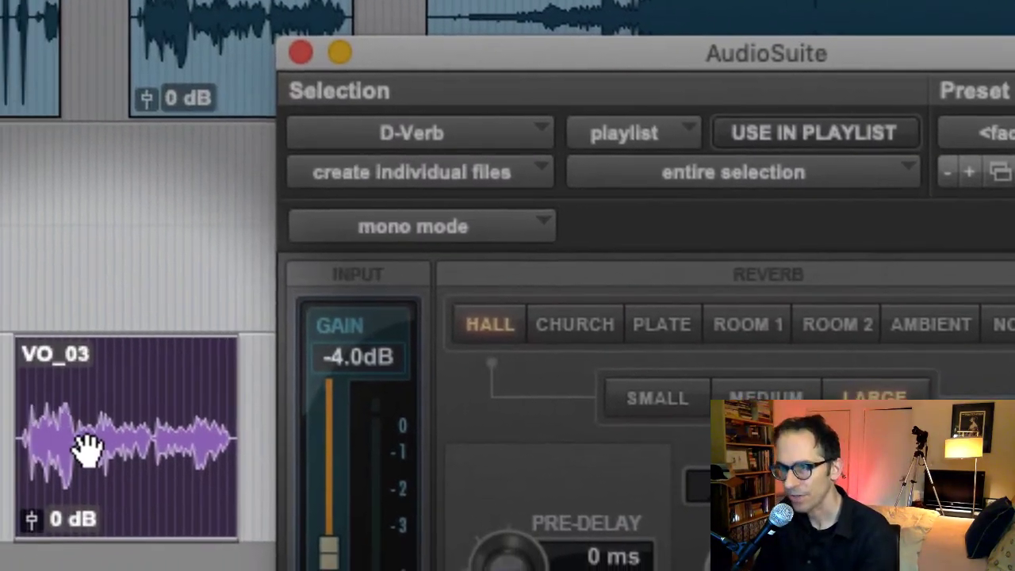
# Step: Select VO_03, try rendering the reverb, then enable USE IN PLAYLIST placement
pyautogui.click(87, 447)
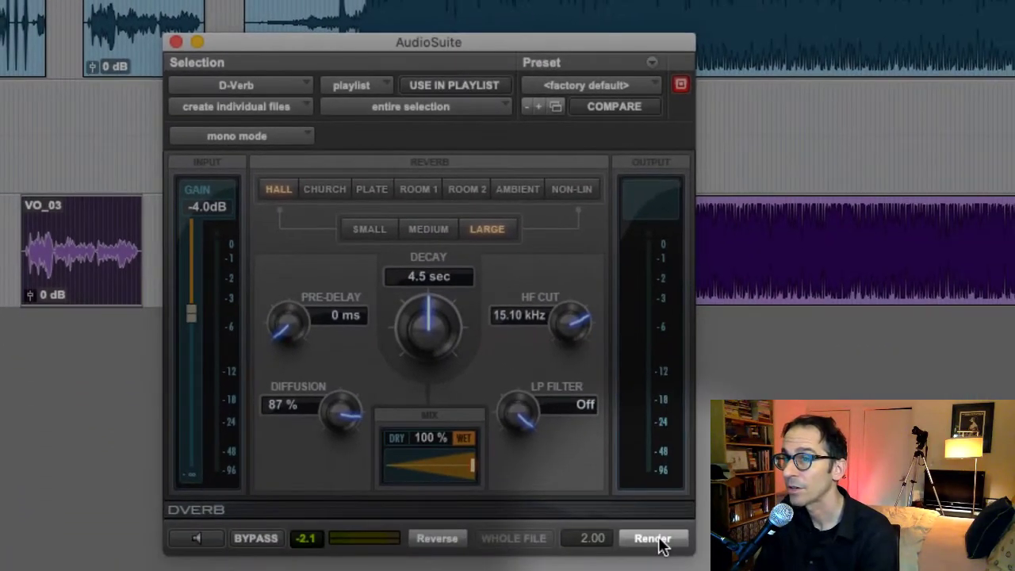
pyautogui.click(655, 539)
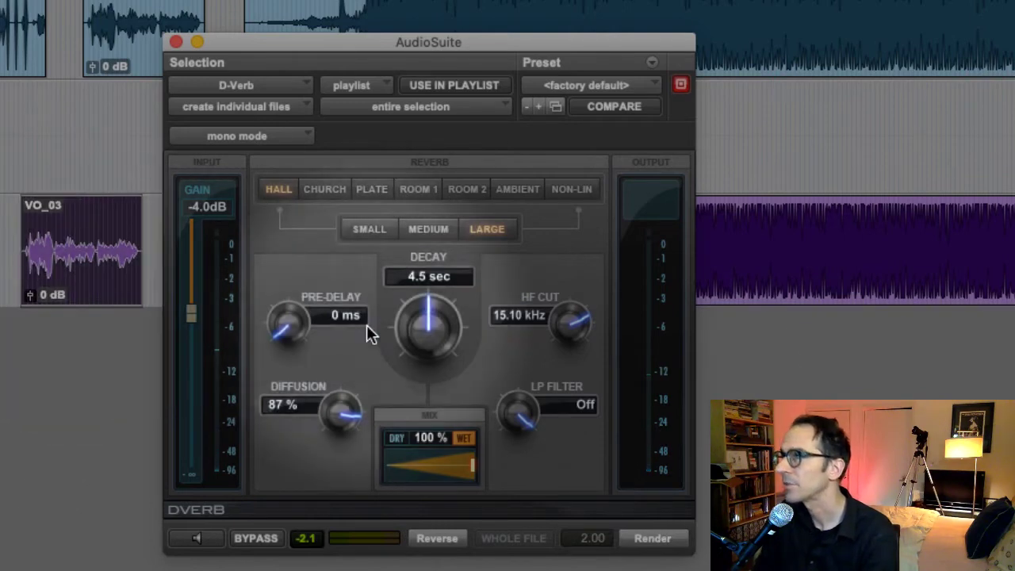
pyautogui.click(657, 545)
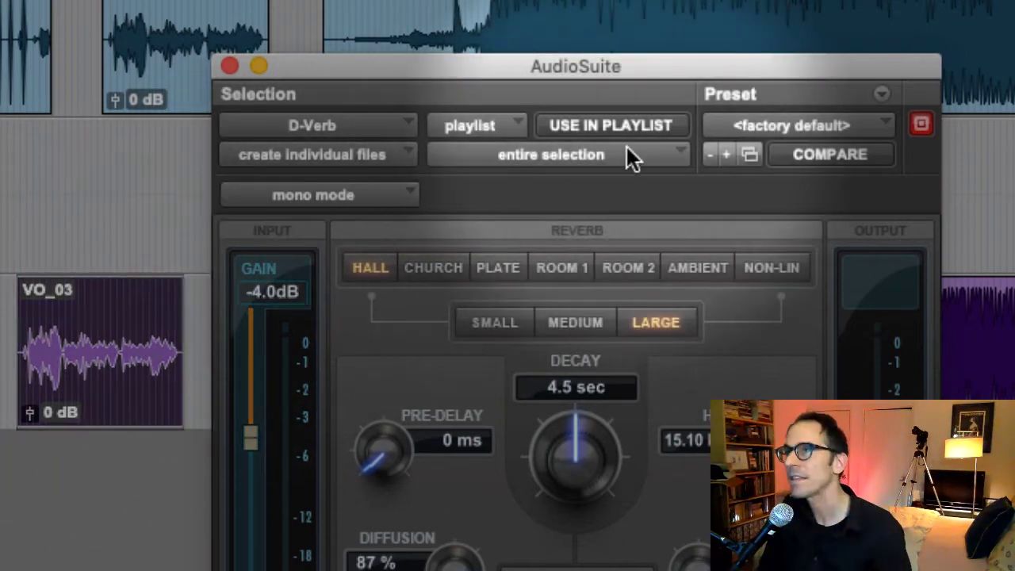
pyautogui.click(625, 129)
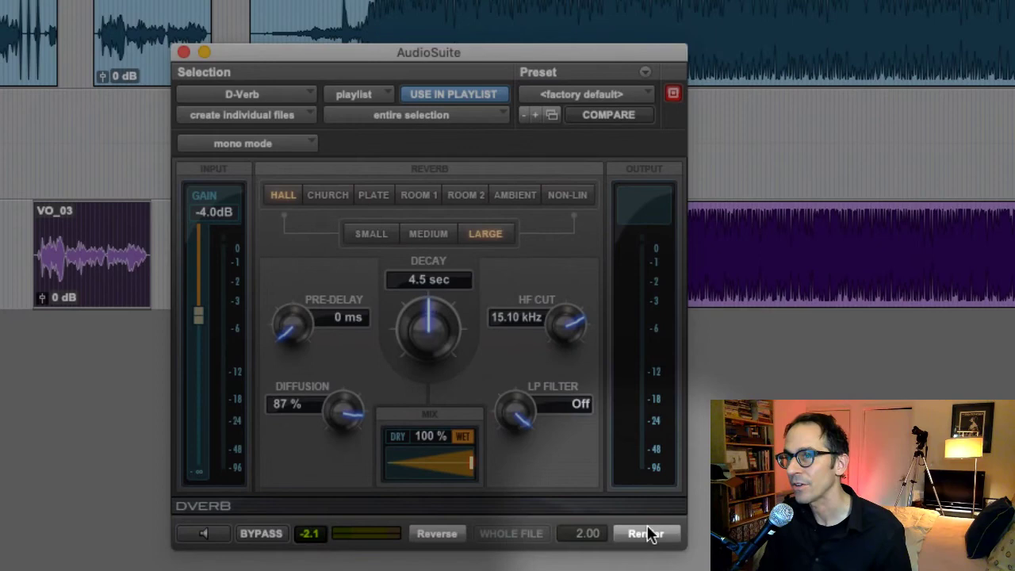
# Step: Render the hall reverb so VO-DVerb_13 replaces VO_03 on vo02
pyautogui.click(649, 532)
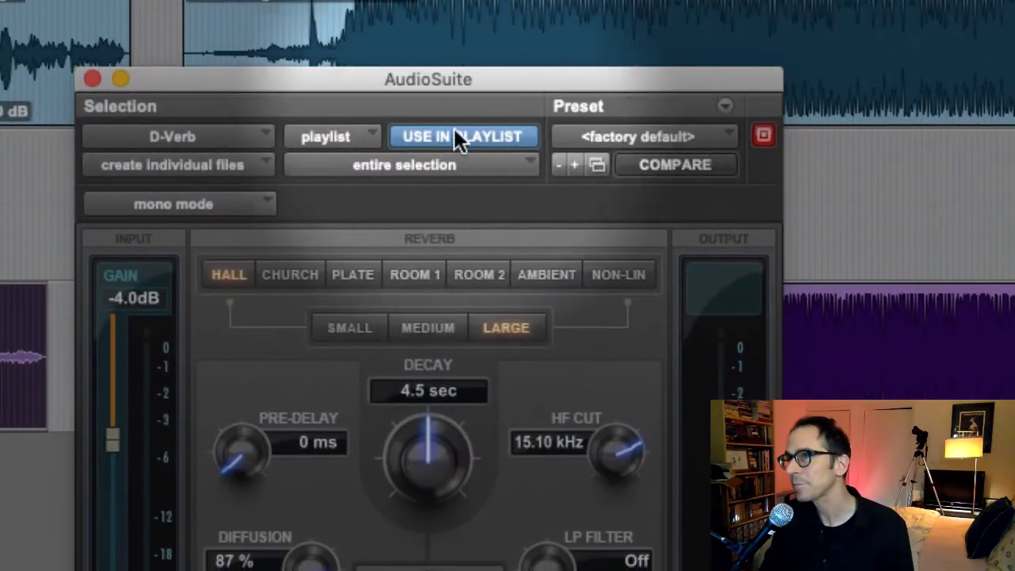
# Step: Lower the D-Verb window, check the file-creation options, and start rendering, raising the destructive-edit warning
pyautogui.moveTo(466, 75); pyautogui.dragTo(465, 120)
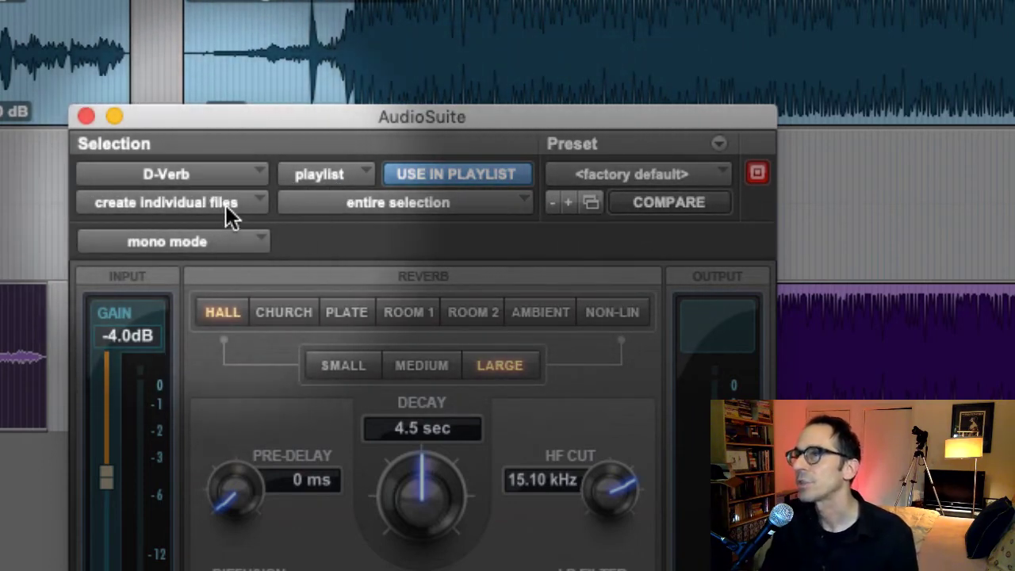
pyautogui.click(225, 205)
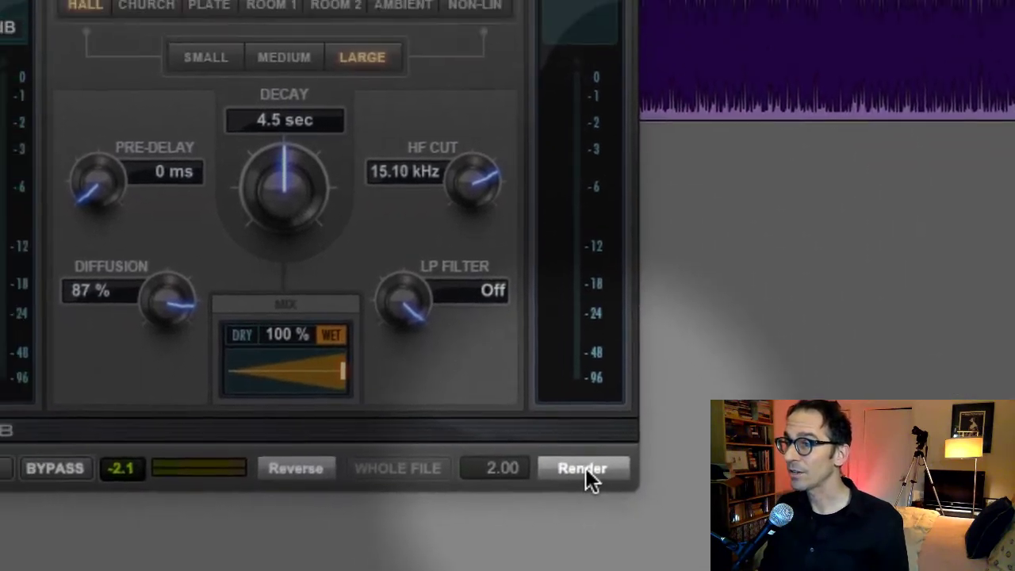
pyautogui.click(534, 399)
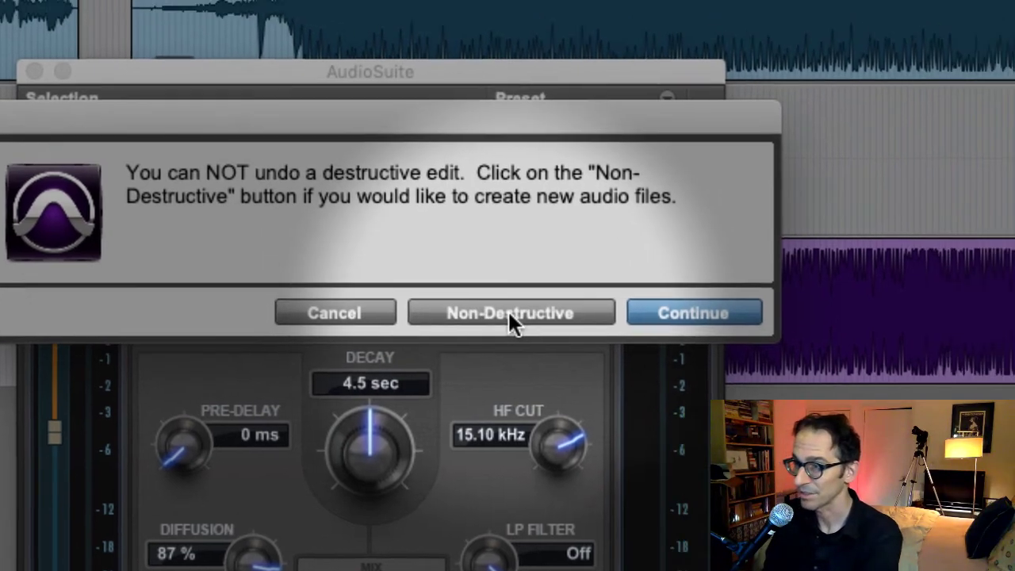
# Step: Render the reverb non-destructively as VO-DVerb_14 and close the D-Verb window
pyautogui.click(599, 293)
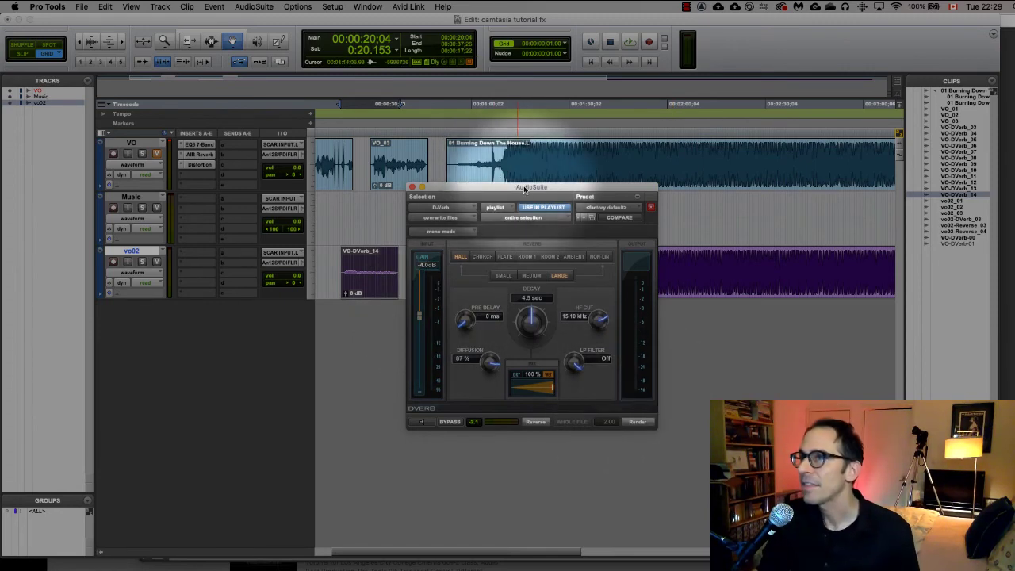
pyautogui.moveTo(507, 187); pyautogui.dragTo(392, 358)
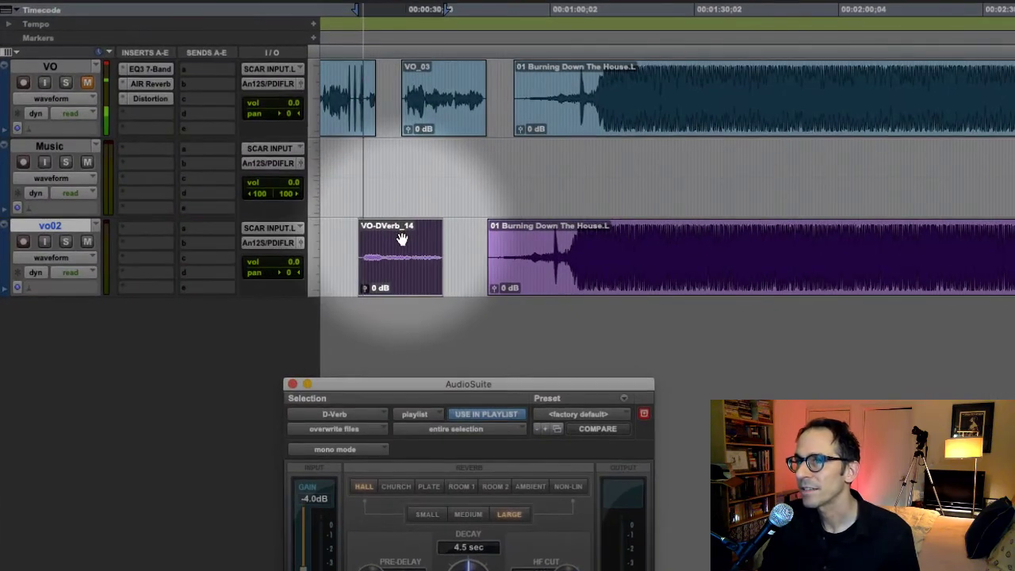
pyautogui.click(293, 385)
# Step: Select vo02's clips in turn: the music clip, VO-DVerb_14, and 01 Burning Down The House.L
pyautogui.click(537, 248)
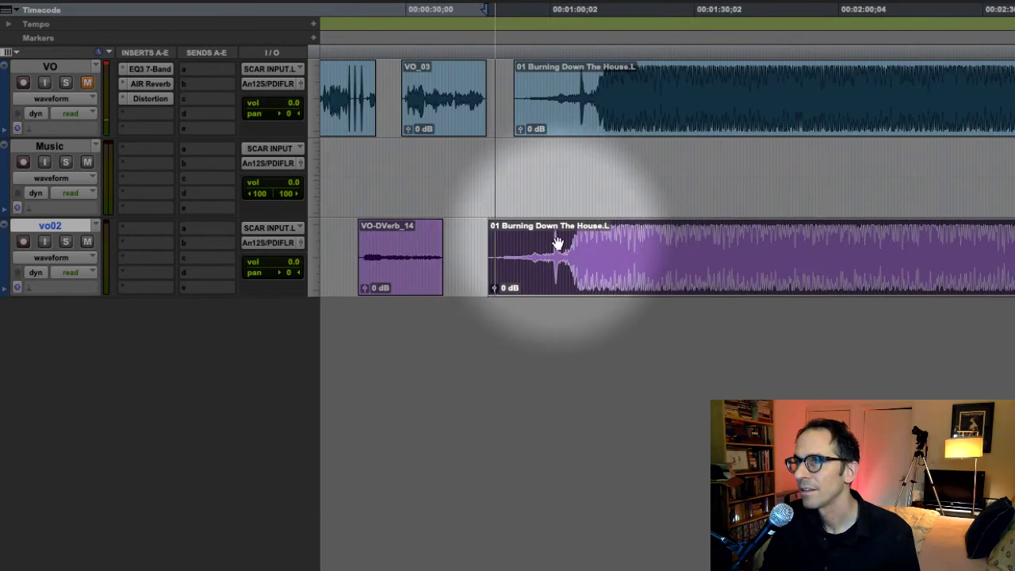
pyautogui.click(561, 11)
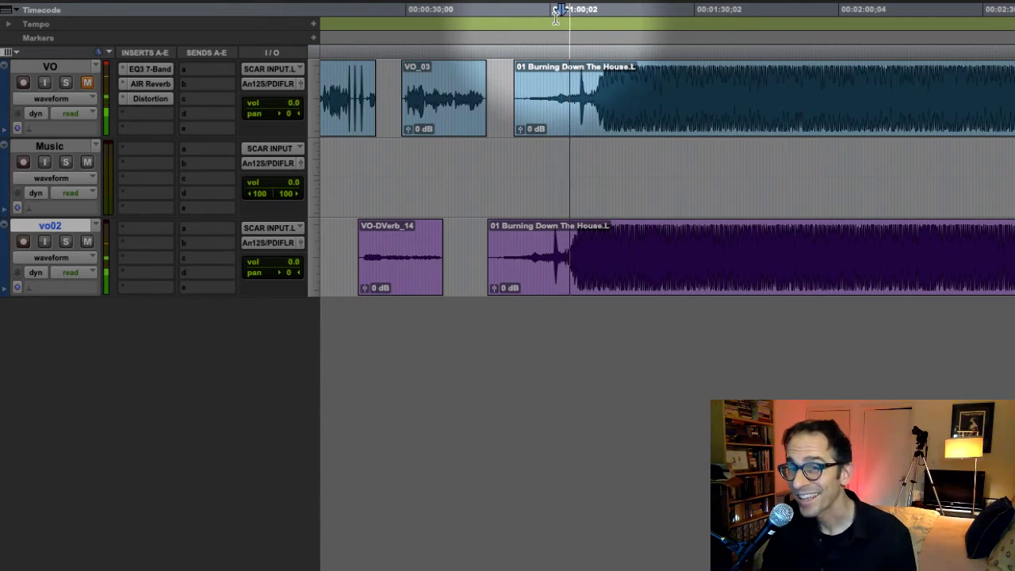
pyautogui.click(403, 266)
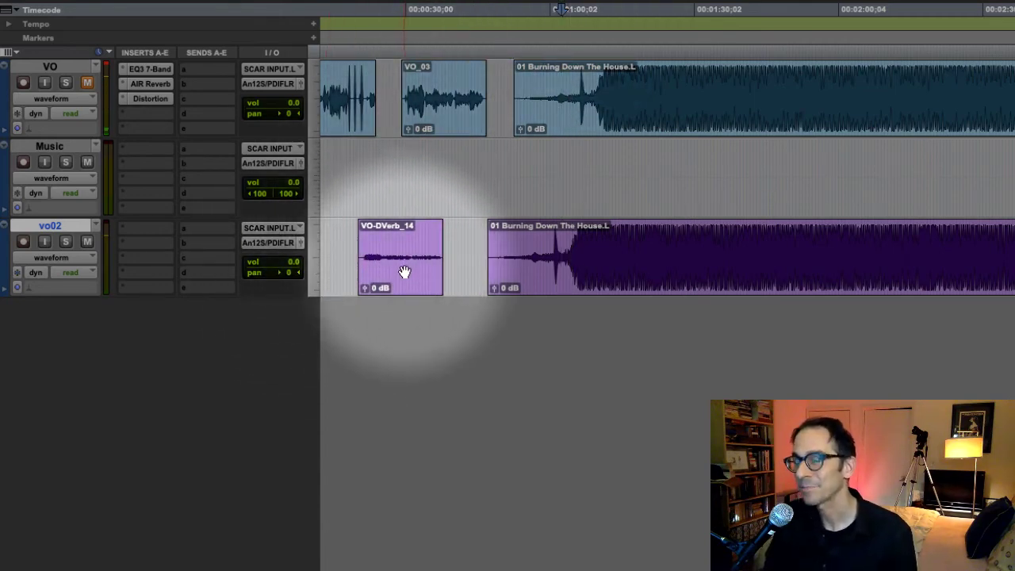
pyautogui.click(562, 253)
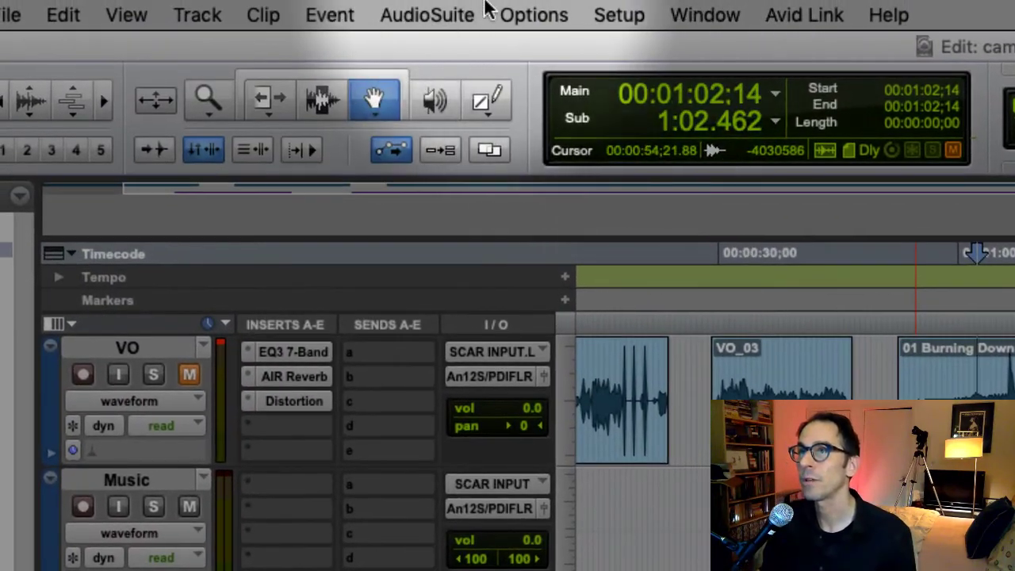
# Step: Reopen D-Verb from AudioSuite > Reverb and move its window into full view at the centre
pyautogui.click(464, 11)
pyautogui.moveTo(452, 51)
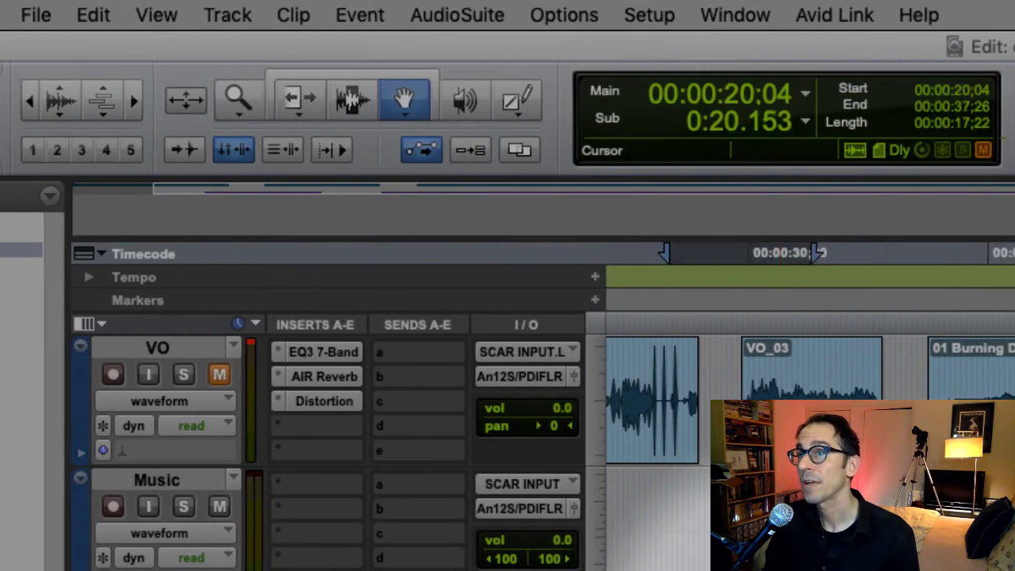
pyautogui.click(460, 11)
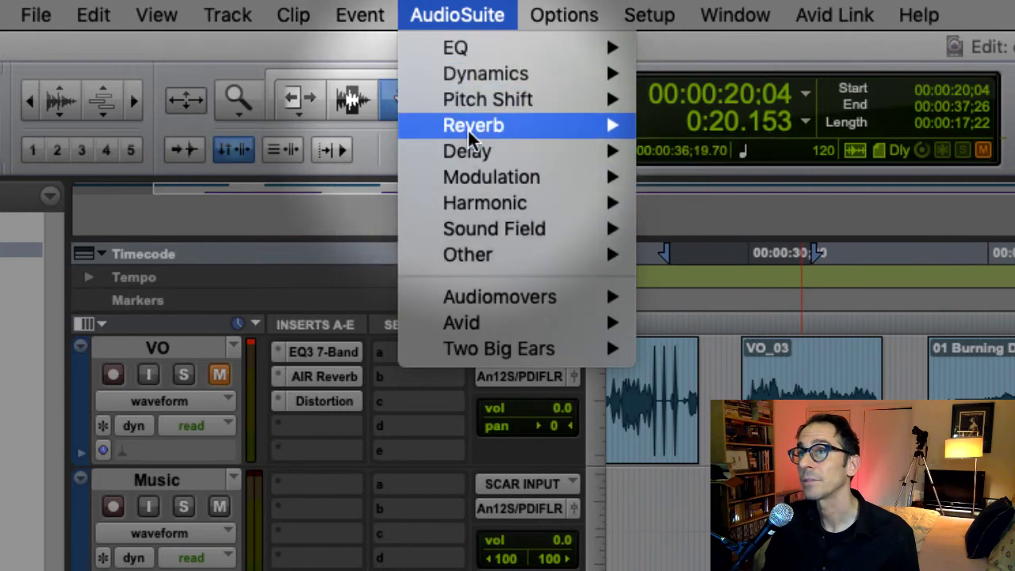
pyautogui.moveTo(476, 127)
pyautogui.click(690, 125)
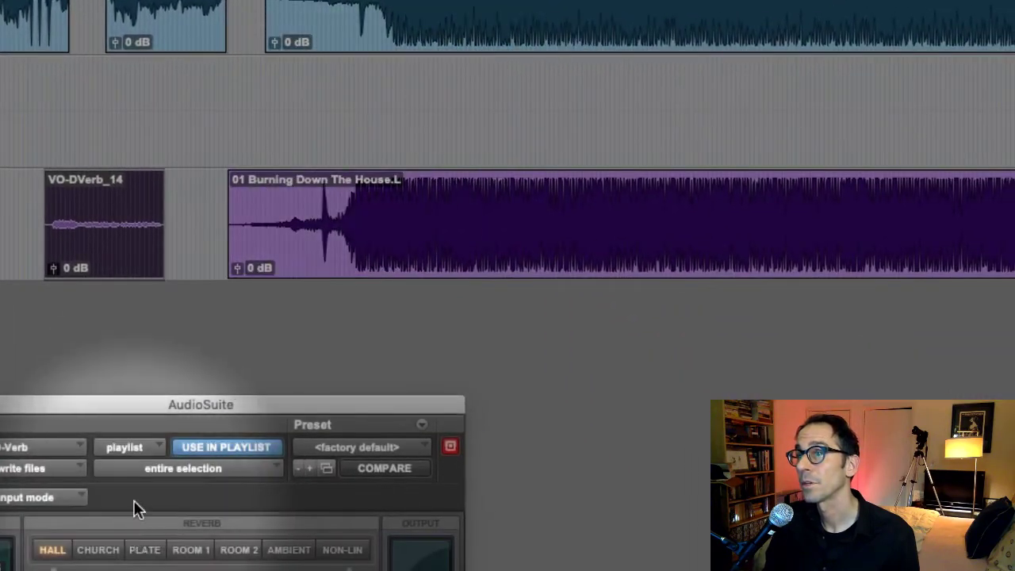
pyautogui.moveTo(167, 404); pyautogui.dragTo(405, 35)
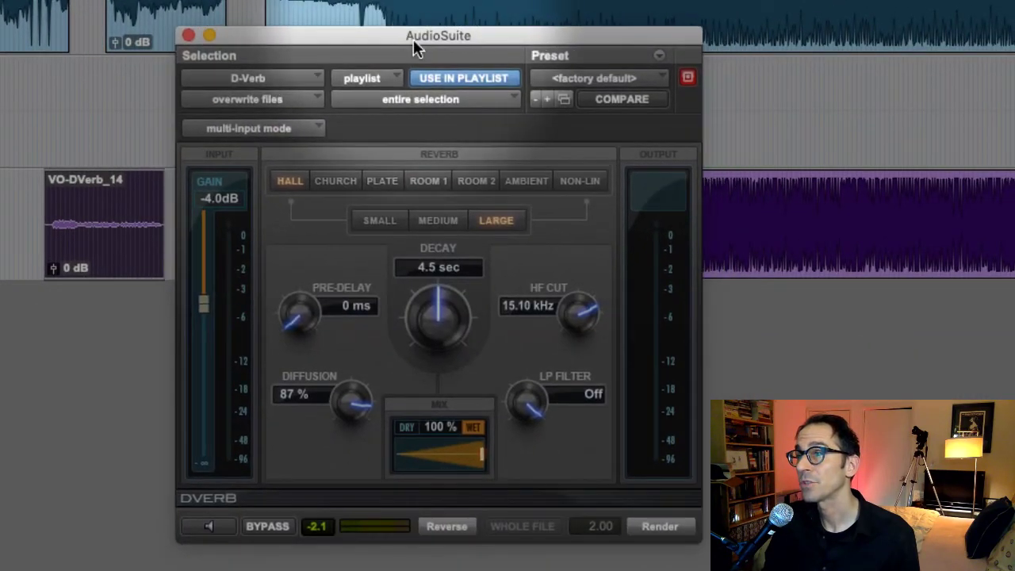
pyautogui.click(471, 79)
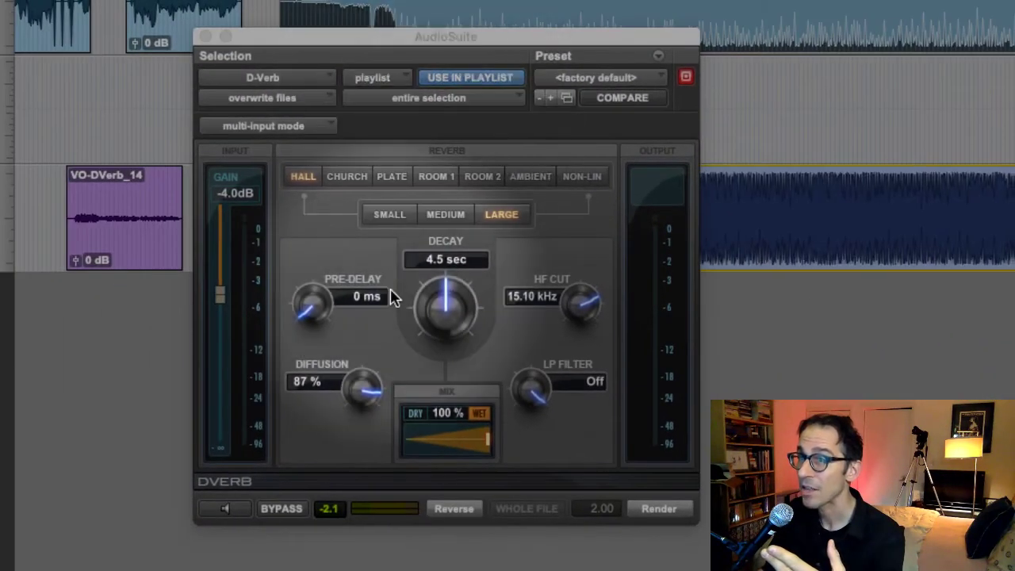
# Step: Move the D-Verb window off the vo02 clips, then select VO-DVerb_14 and the music clip
pyautogui.moveTo(442, 35); pyautogui.dragTo(446, 107)
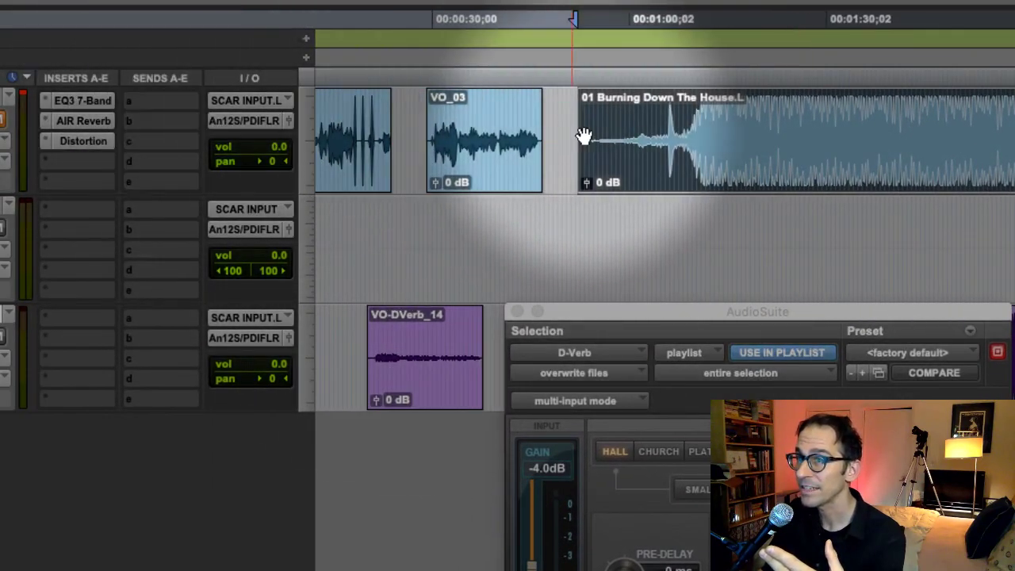
pyautogui.moveTo(631, 311); pyautogui.dragTo(504, 429)
pyautogui.click(373, 324)
pyautogui.click(695, 369)
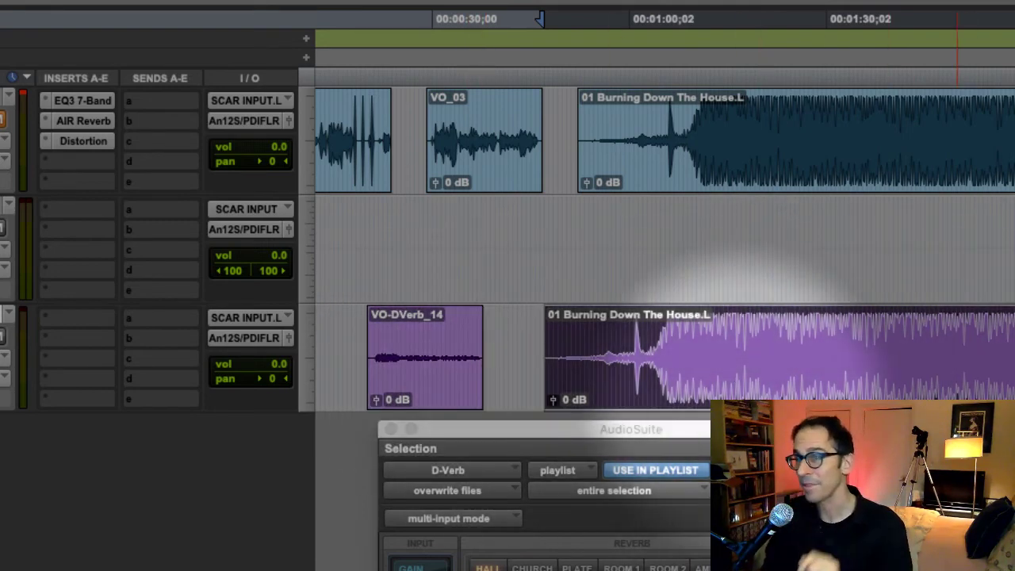
# Step: Compare the first VO clip with rendered VO-DVerb_14, then park the D-Verb window aside
pyautogui.moveTo(754, 429); pyautogui.dragTo(872, 90)
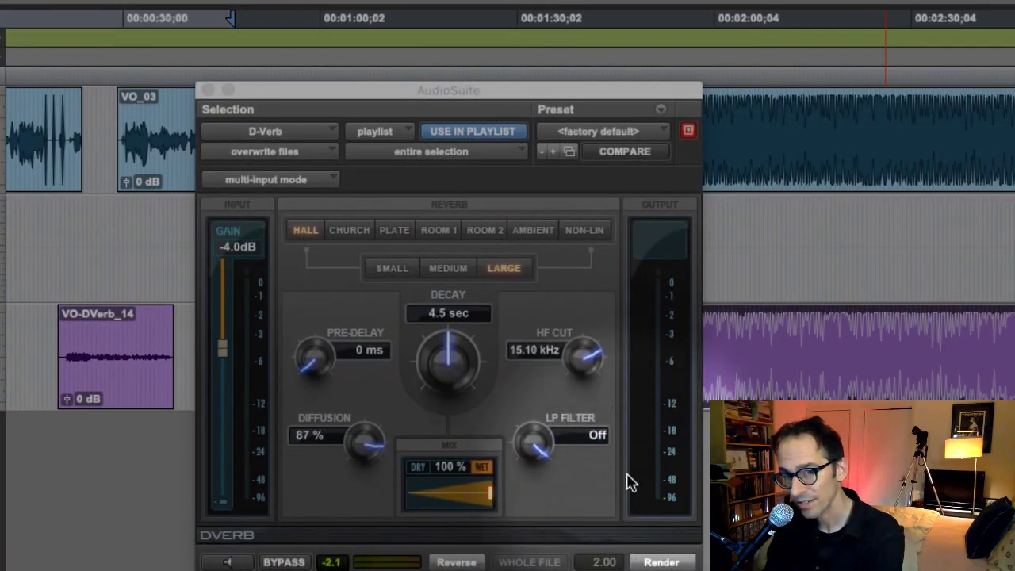
pyautogui.click(125, 336)
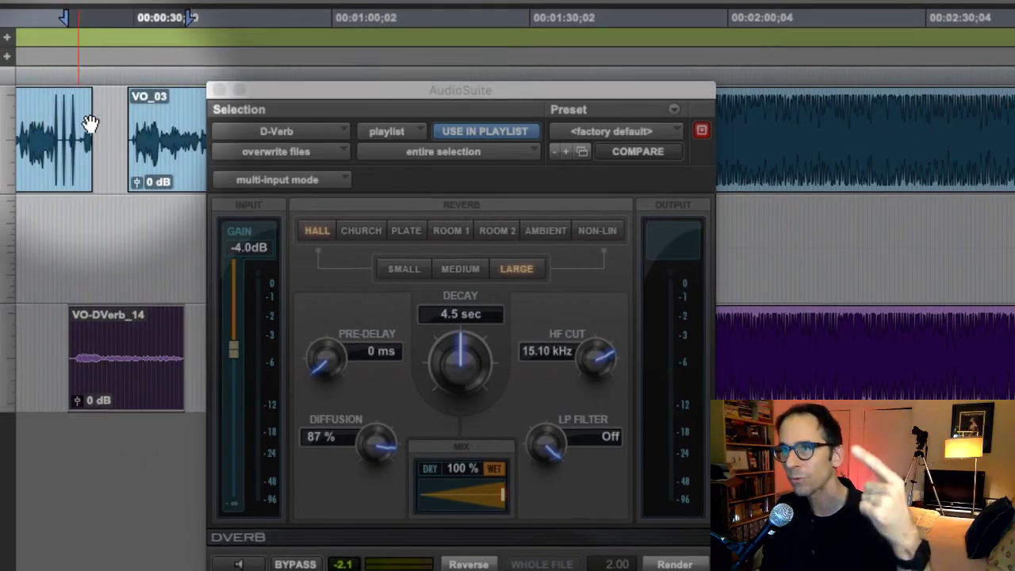
pyautogui.click(40, 149)
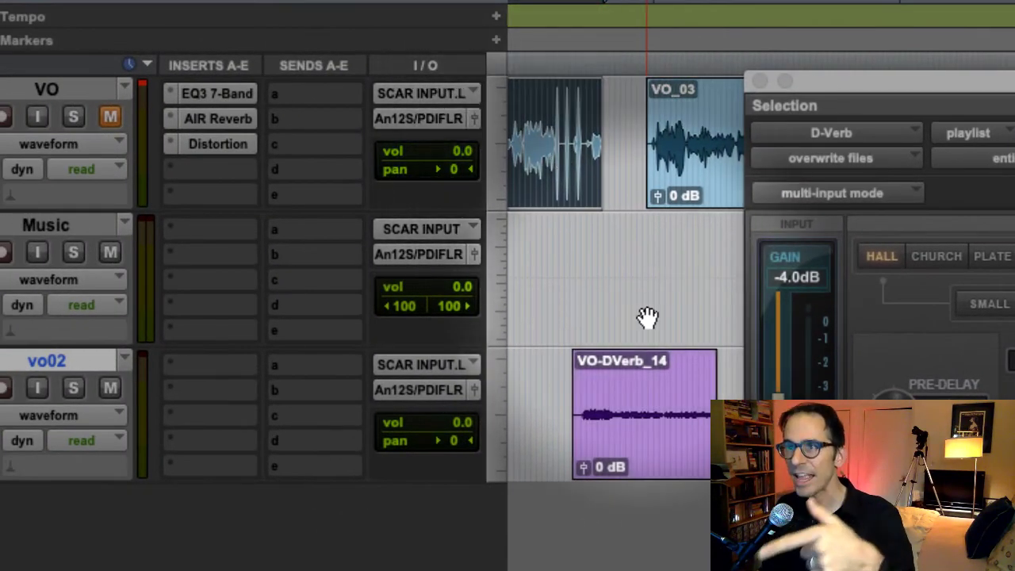
pyautogui.click(648, 387)
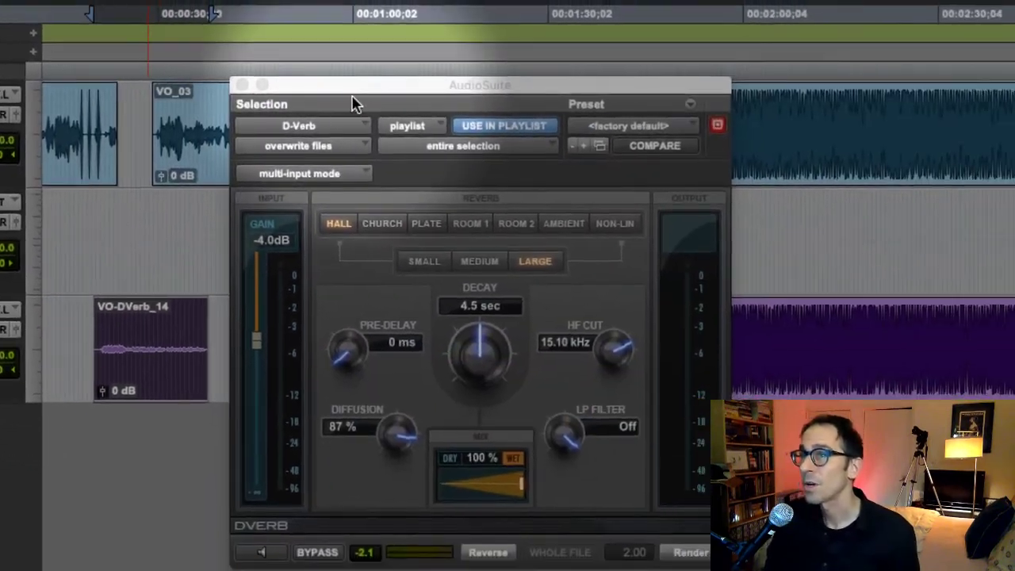
pyautogui.moveTo(898, 80)
pyautogui.mouseDown()
pyautogui.moveTo(302, 337)
pyautogui.moveTo(295, 406)
pyautogui.mouseUp()
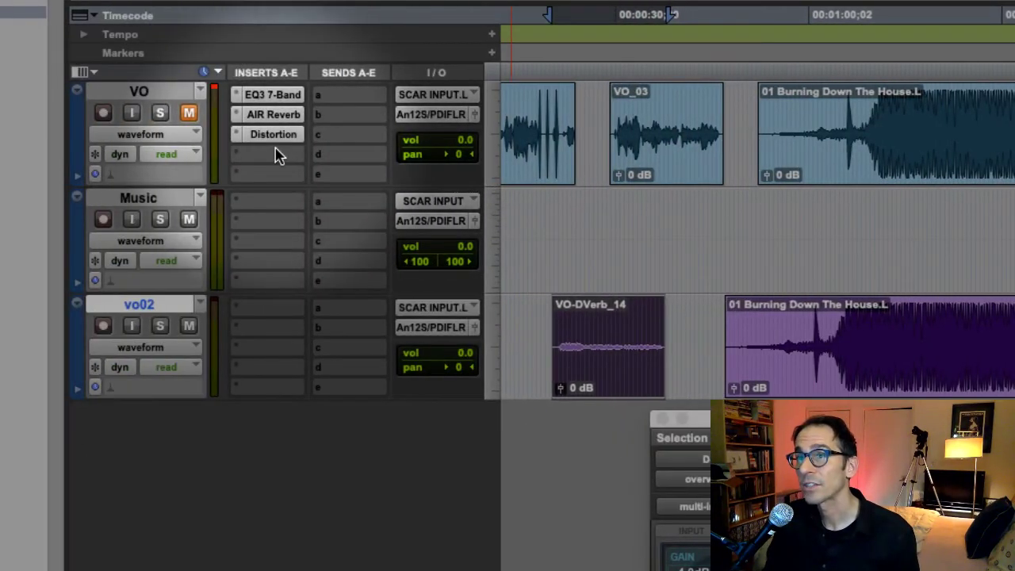
pyautogui.click(277, 156)
pyautogui.moveTo(281, 154)
pyautogui.moveTo(464, 292)
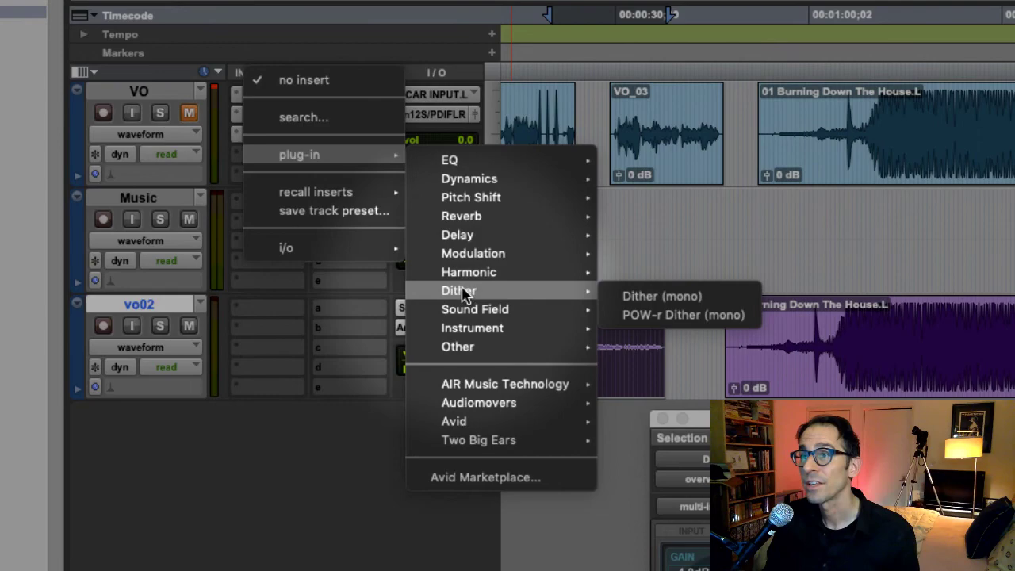
pyautogui.click(376, 360)
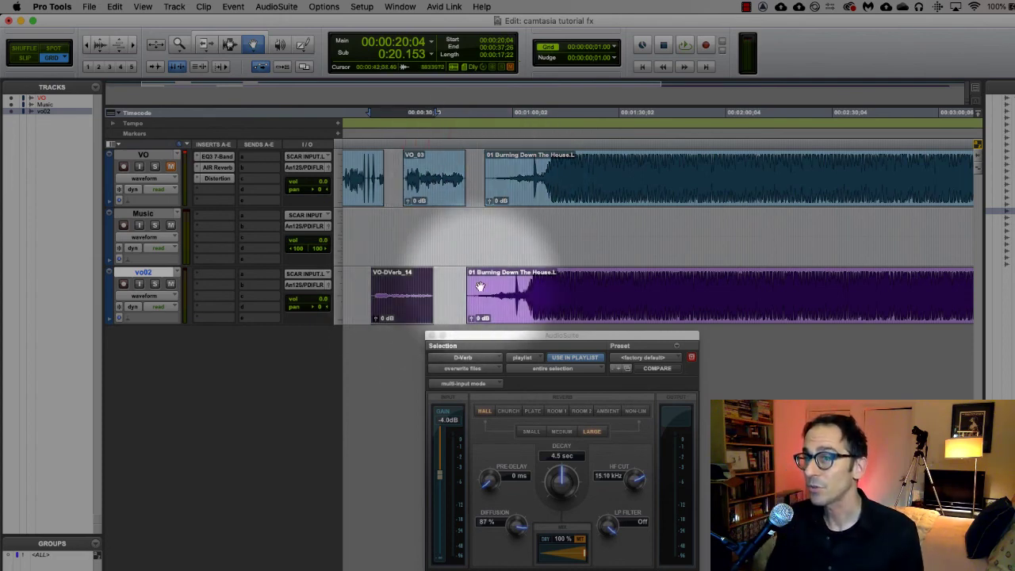
# Step: Select the 01 Burning Down The House.L clip on vo02, putting playback at 0:47.113
pyautogui.click(544, 283)
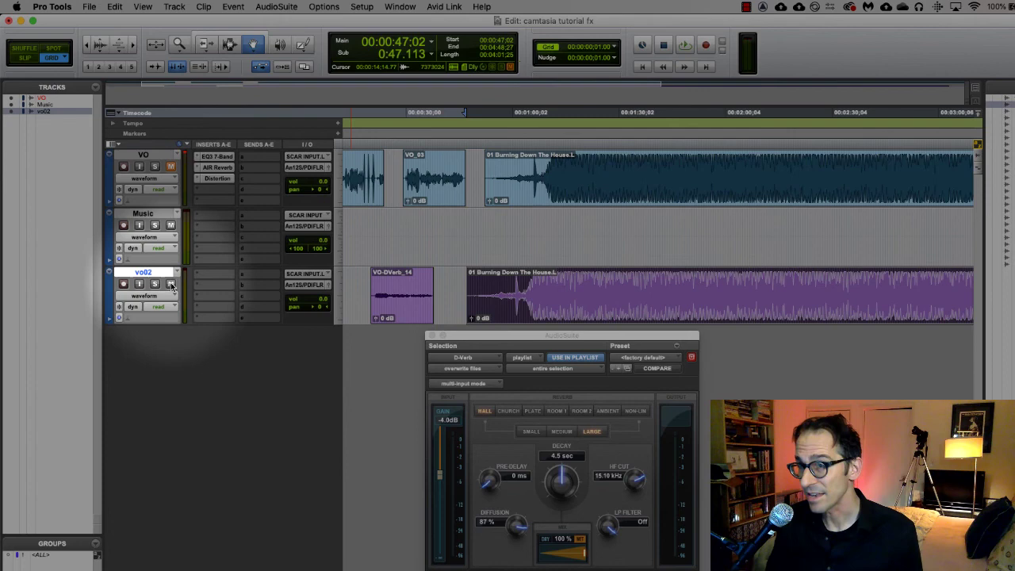